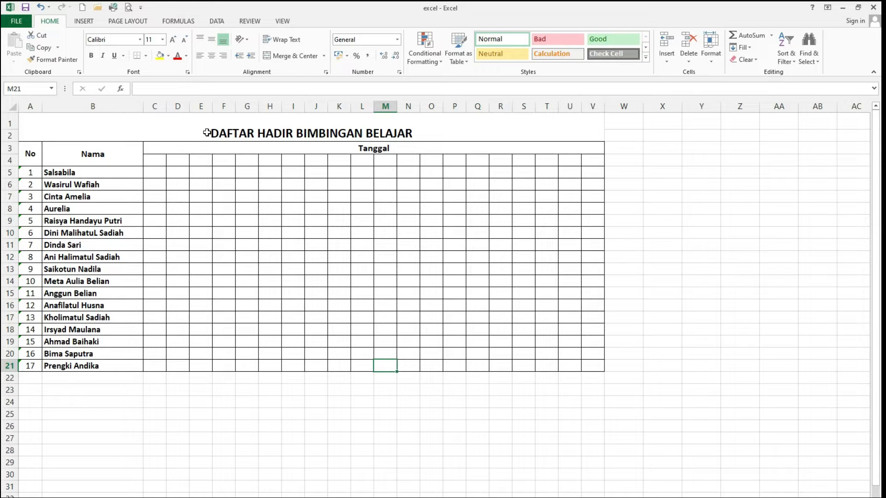
Open the print preview of the finished attendance list and look at how it falls across the pages
{"action": "left_click_drag", "start_coordinate": [172, 132], "coordinate": [295, 282]}
{"action": "left_click", "coordinate": [292, 413]}
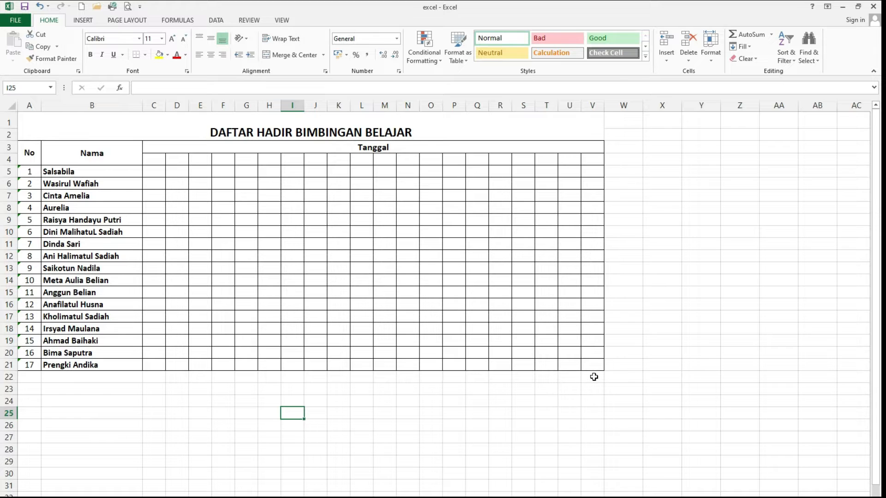
{"action": "left_click_drag", "start_coordinate": [594, 377], "coordinate": [237, 289]}
{"action": "left_click", "coordinate": [153, 256]}
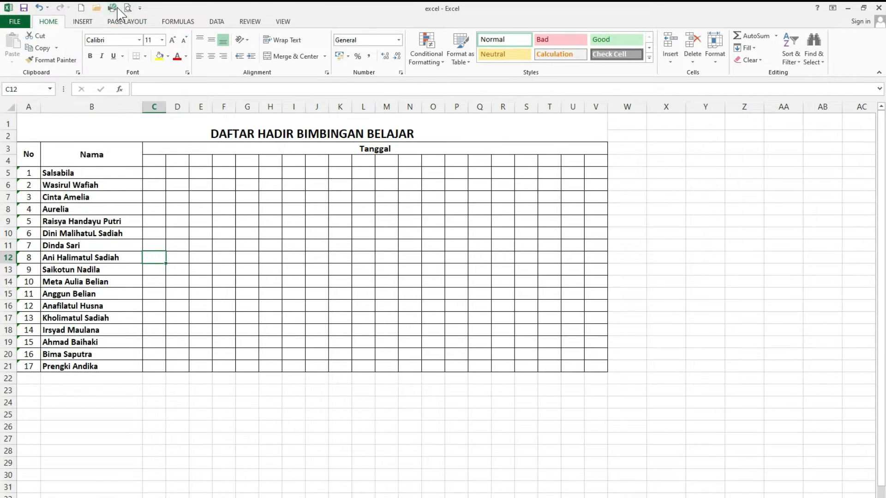
{"action": "left_click", "coordinate": [128, 8]}
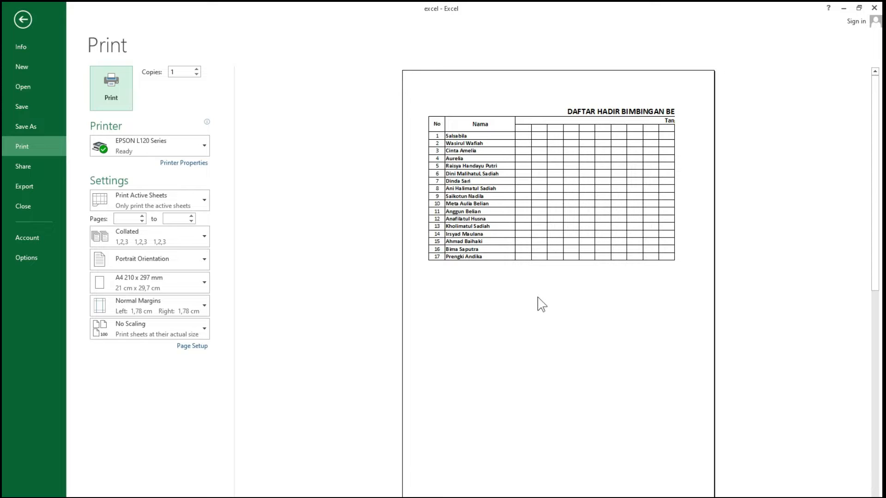
{"action": "scroll", "coordinate": [452, 322], "scroll_direction": "down", "scroll_amount": 1}
{"action": "scroll", "coordinate": [452, 322], "scroll_direction": "up", "scroll_amount": 1}
{"action": "scroll", "coordinate": [476, 290], "scroll_direction": "down", "scroll_amount": 1}
{"action": "scroll", "coordinate": [533, 321], "scroll_direction": "up", "scroll_amount": 1}
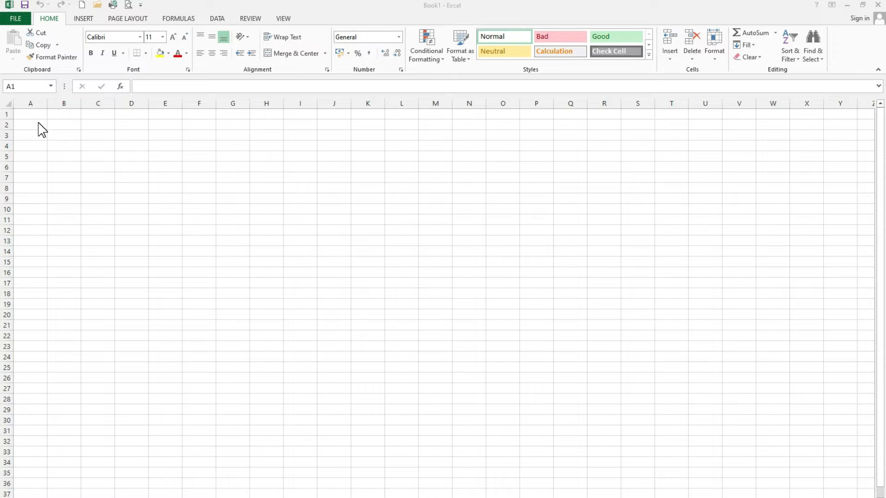
Enter the title lines "DAFTAR HADIR SISWA/SISWI", "SMK NEGERI 1 BARADATU" and "TAHUN AJARAN 2022/2023" in cells A1 to A3
{"action": "left_click", "coordinate": [34, 116]}
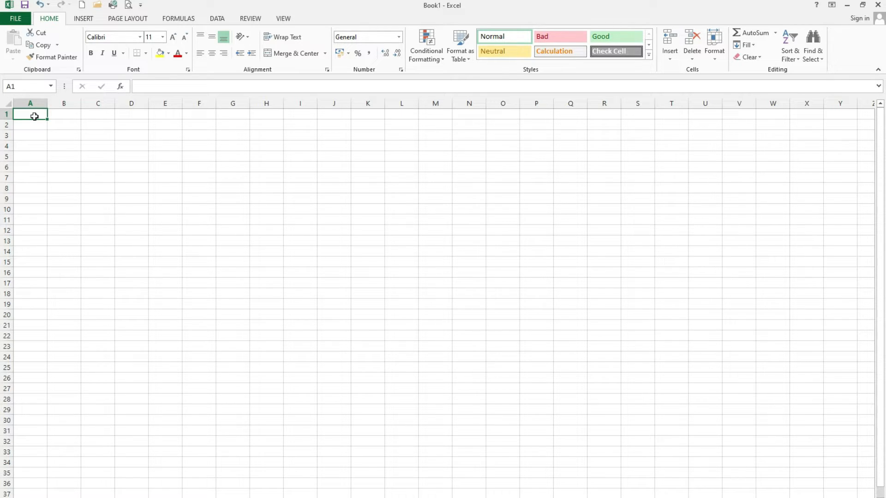
{"action": "type", "text": "DAFTA"}
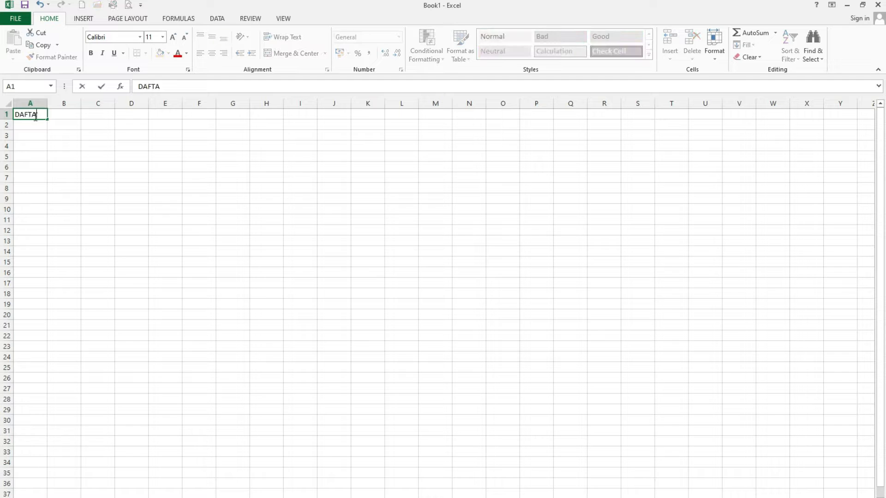
{"action": "type", "text": "R HADIR SISWA/SISWI"}
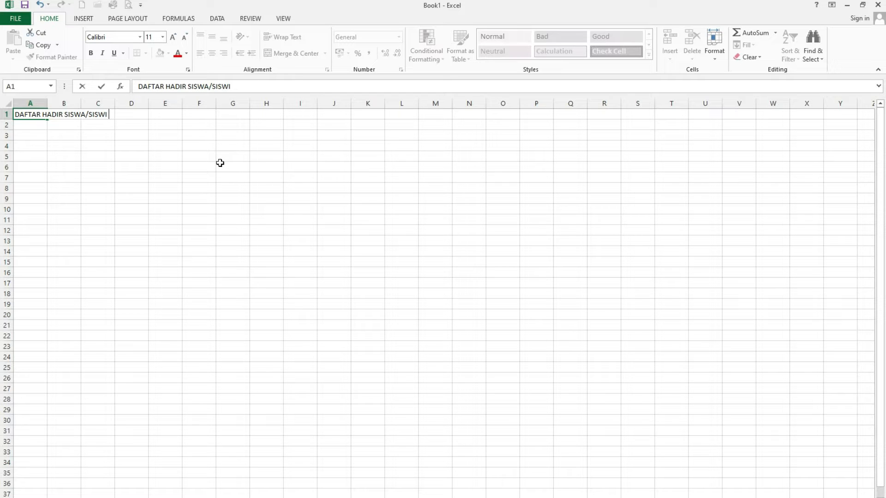
{"action": "key", "text": "Return"}
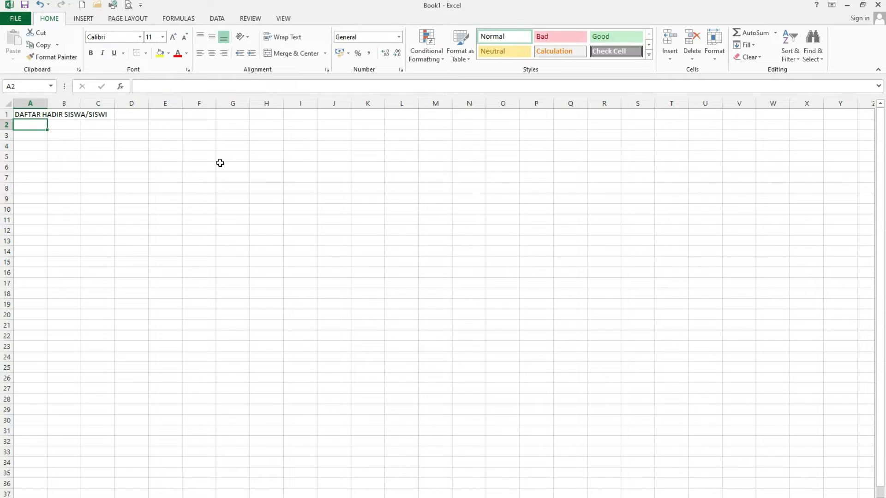
{"action": "type", "text": "SMK NEGERI 1 BARADATU"}
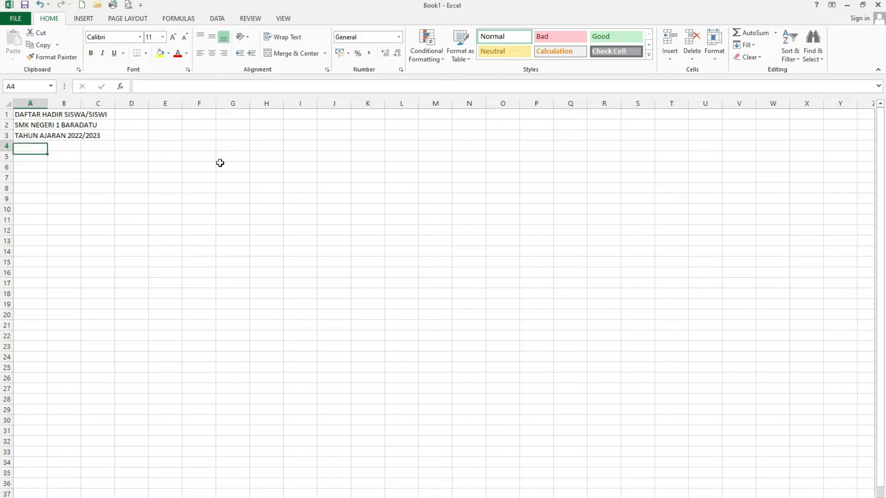
{"action": "key", "text": "Return"}
{"action": "key", "text": "Up"}
{"action": "key", "text": "Up"}
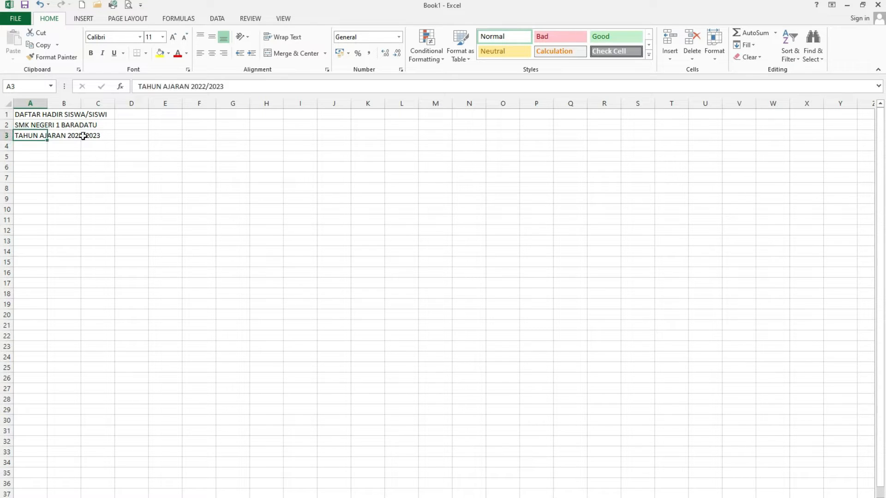
Enter the label "BULAN" in cell A5 and a colon in cell B5
{"action": "left_click_drag", "start_coordinate": [31, 115], "coordinate": [31, 131]}
{"action": "left_click", "coordinate": [31, 157]}
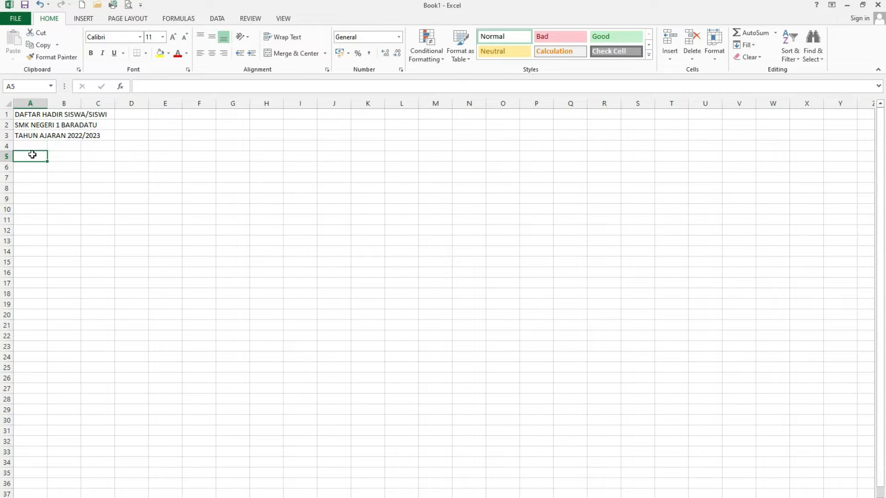
{"action": "type", "text": "BULAN"}
{"action": "key", "text": "Return"}
{"action": "key", "text": "Right"}
{"action": "type", "text": ":"}
{"action": "key", "text": "Return"}
{"action": "key", "text": "Down"}
{"action": "key", "text": "Left"}
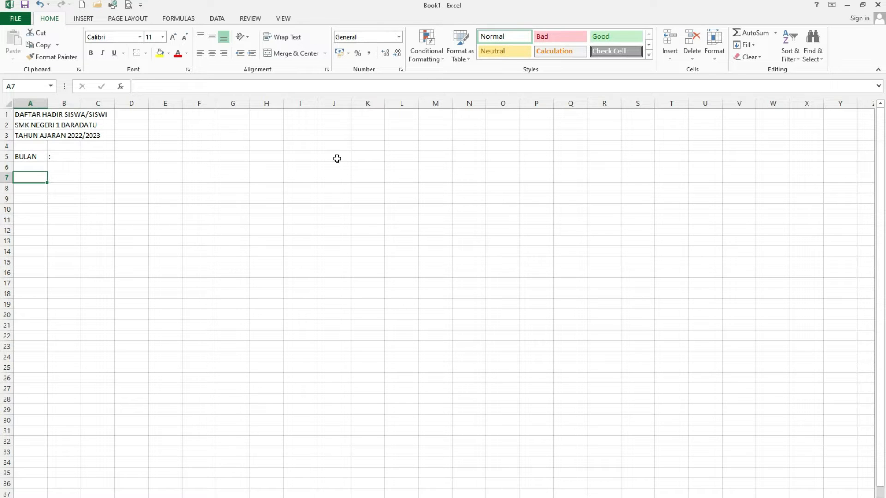
{"action": "key", "text": "Right"}
{"action": "key", "text": "Left"}
{"action": "key", "text": "Right"}
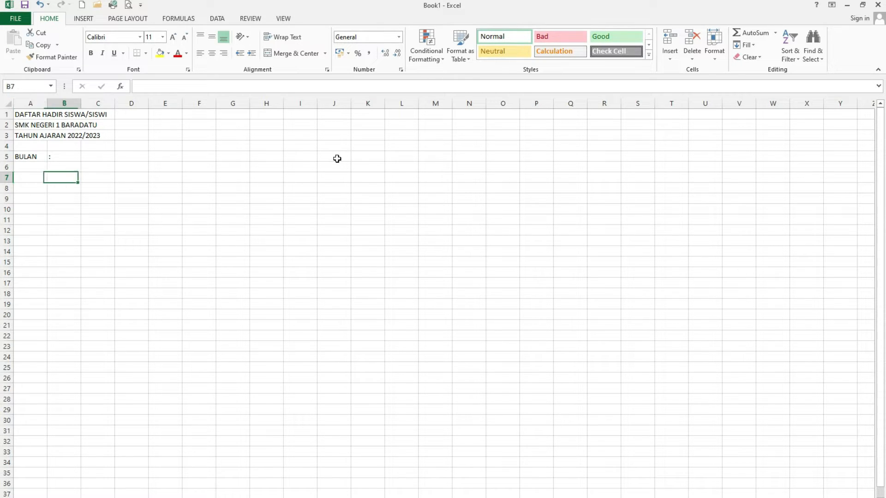
{"action": "key", "text": "Right"}
{"action": "key", "text": "Right"}
{"action": "key", "text": "Right"}
{"action": "key", "text": "Left"}
{"action": "key", "text": "Left"}
{"action": "key", "text": "Left"}
{"action": "left_click", "coordinate": [25, 169]}
{"action": "left_click", "coordinate": [34, 156]}
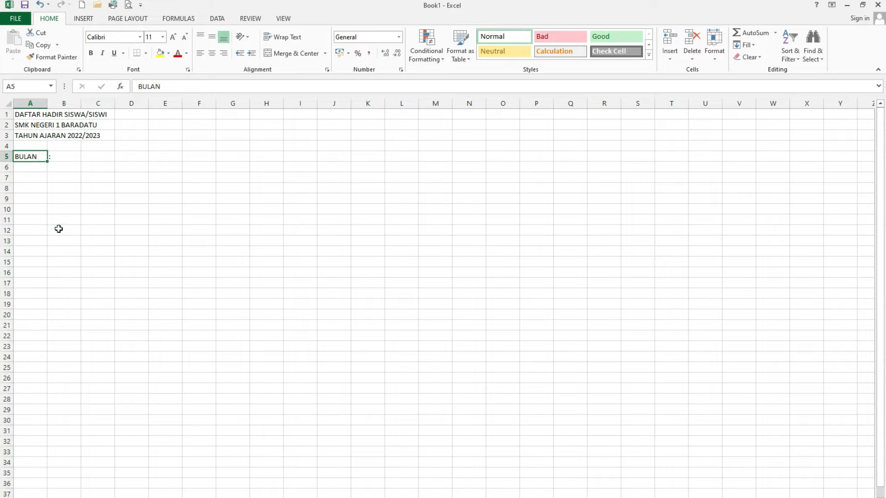
{"action": "left_click", "coordinate": [32, 179]}
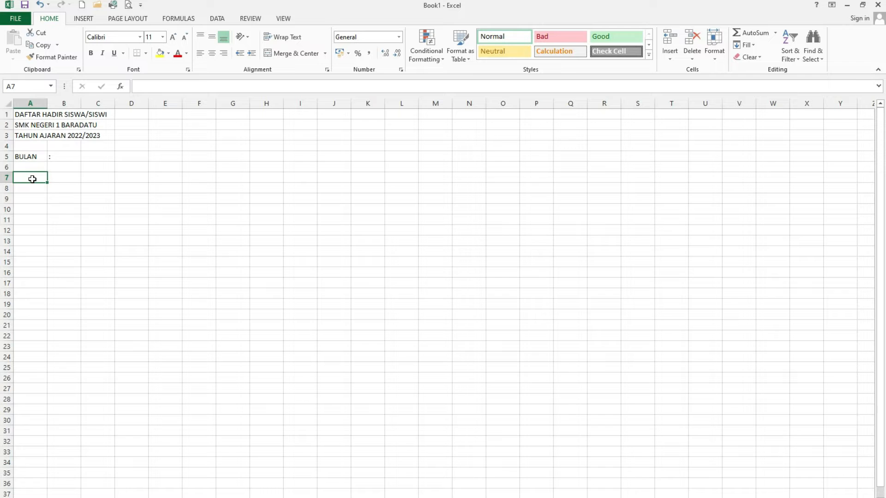
{"action": "key", "text": "Up"}
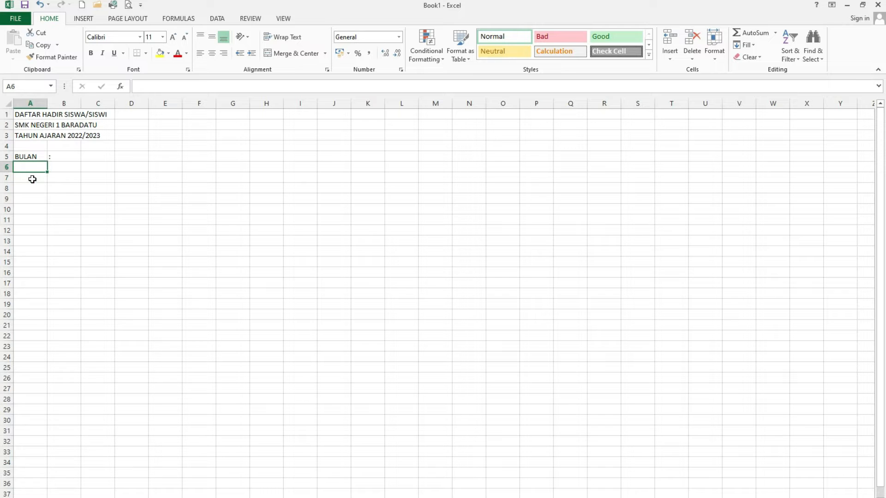
Enter the table headers "NO", "NAMA" and "TANGGAL" in cells A7, B7 and C7
{"action": "left_click", "coordinate": [32, 179]}
{"action": "type", "text": "NO"}
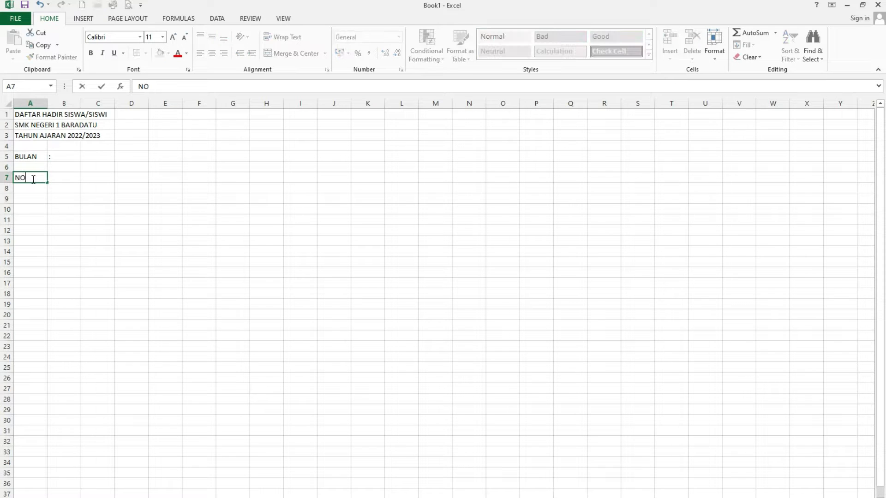
{"action": "key", "text": "Tab"}
{"action": "type", "text": "NAMA"}
{"action": "key", "text": "Tab"}
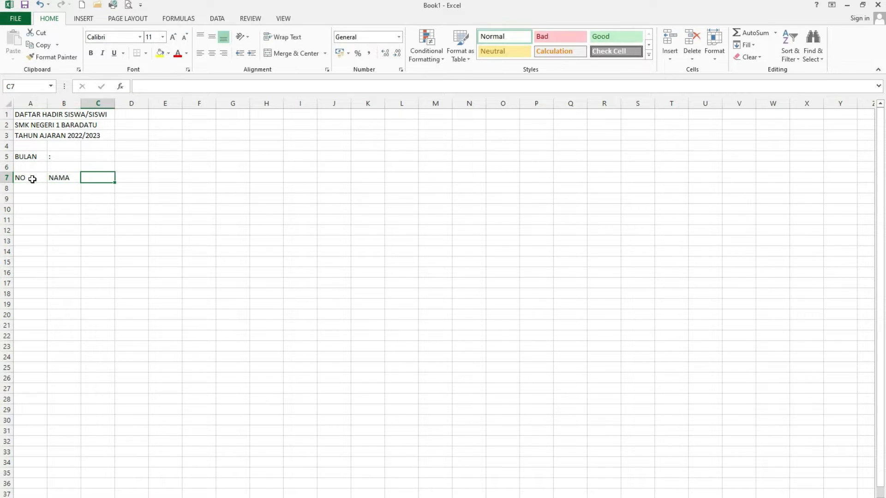
{"action": "type", "text": "TANGGAL"}
{"action": "key", "text": "Return"}
Enter 1 and 2 in cells C8 and D8 and fill the series across row 8 up to 31
{"action": "type", "text": "1"}
{"action": "key", "text": "Tab"}
{"action": "type", "text": "2"}
{"action": "key", "text": "Tab"}
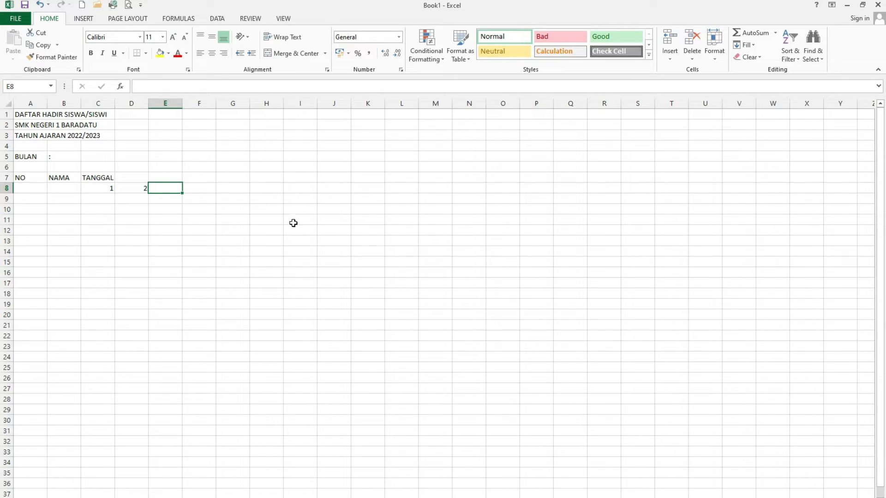
{"action": "left_click", "coordinate": [101, 189]}
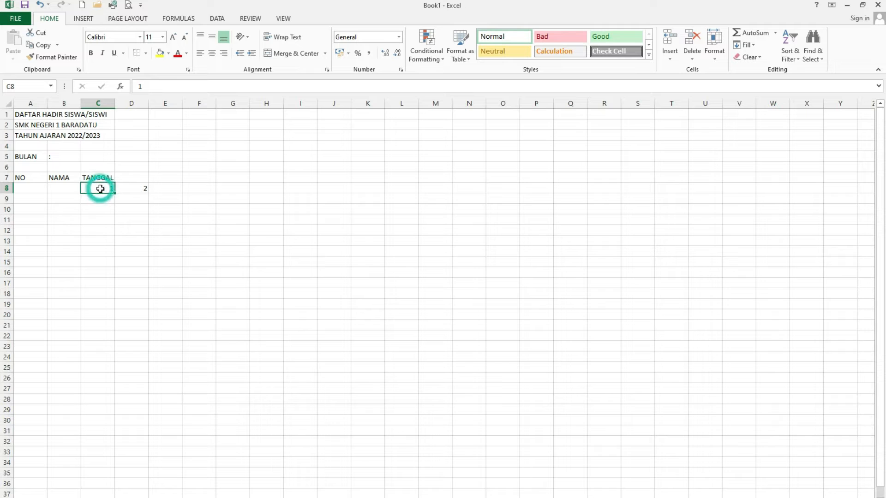
{"action": "left_click_drag", "start_coordinate": [110, 188], "coordinate": [134, 189]}
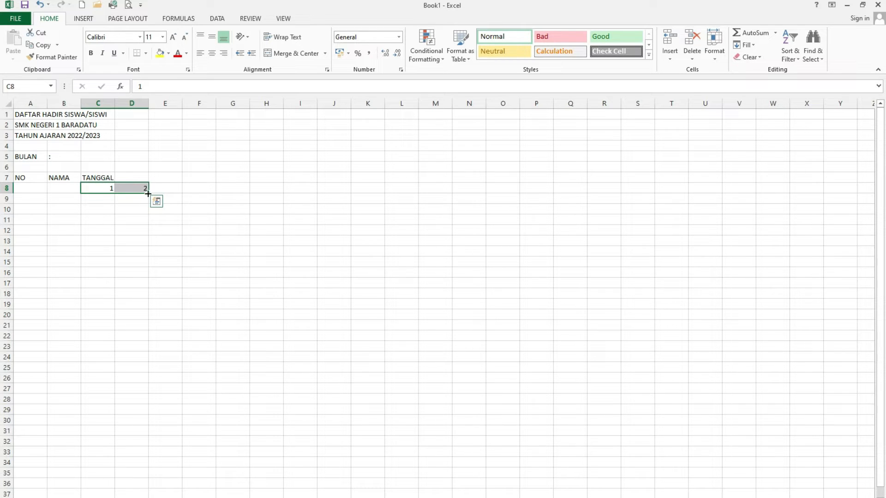
{"action": "scroll", "coordinate": [145, 191], "scroll_direction": "up", "scroll_amount": 4}
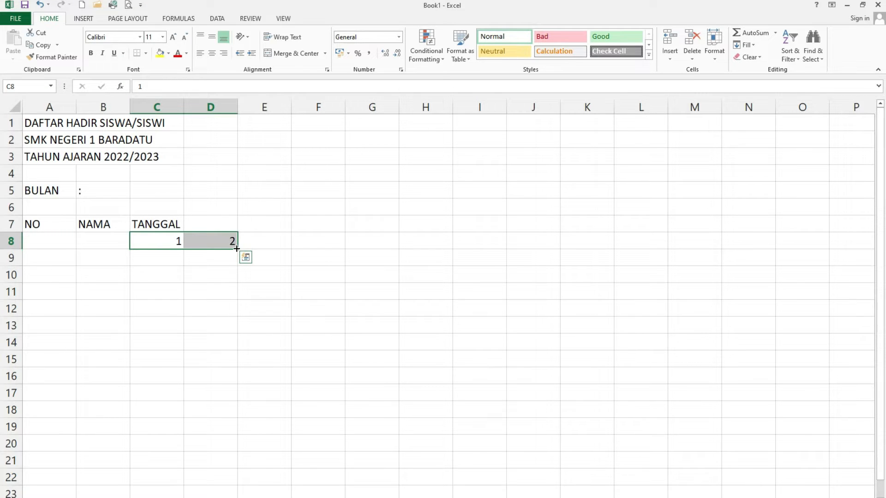
{"action": "left_click_drag", "start_coordinate": [237, 249], "coordinate": [711, 242]}
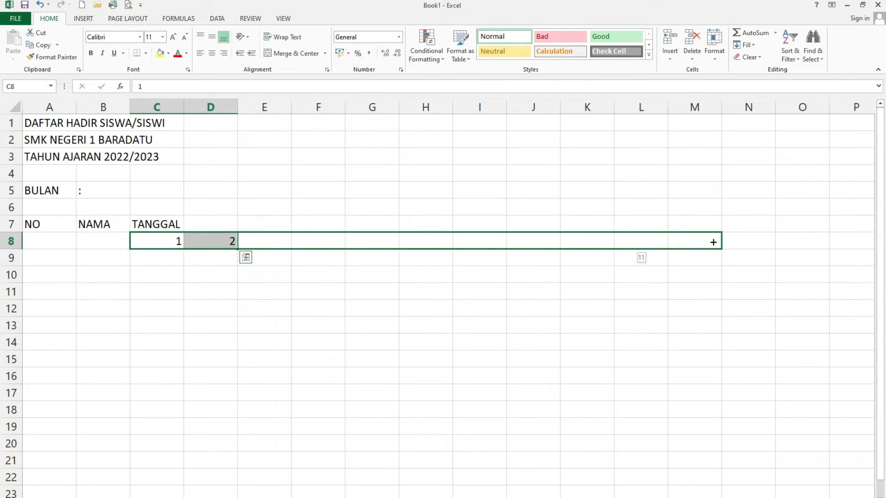
{"action": "left_click_drag", "start_coordinate": [713, 242], "coordinate": [448, 243]}
{"action": "scroll", "coordinate": [170, 198], "scroll_direction": "down", "scroll_amount": 4}
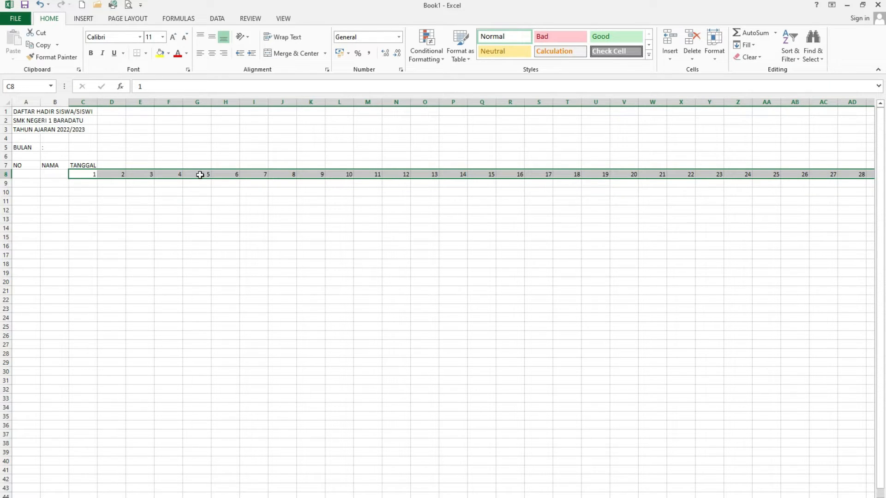
Set the column width of the date columns C to AG to 4
{"action": "left_click", "coordinate": [52, 17]}
{"action": "left_click", "coordinate": [715, 53]}
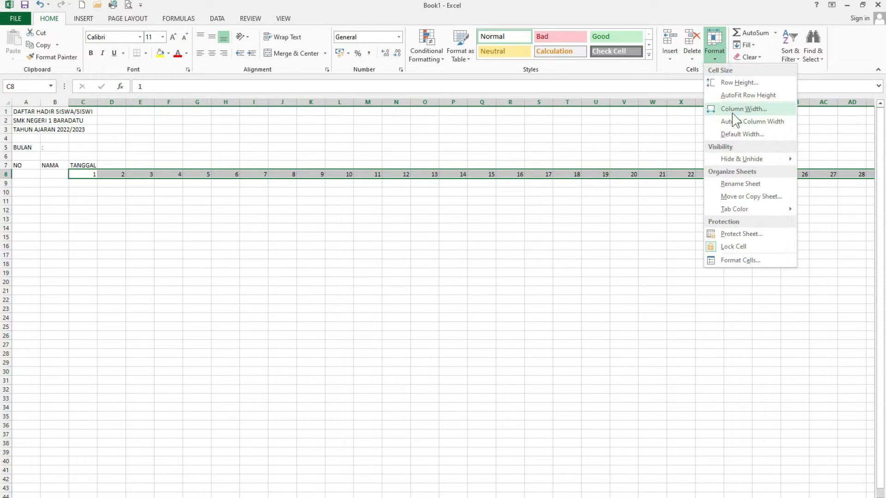
{"action": "left_click", "coordinate": [734, 110]}
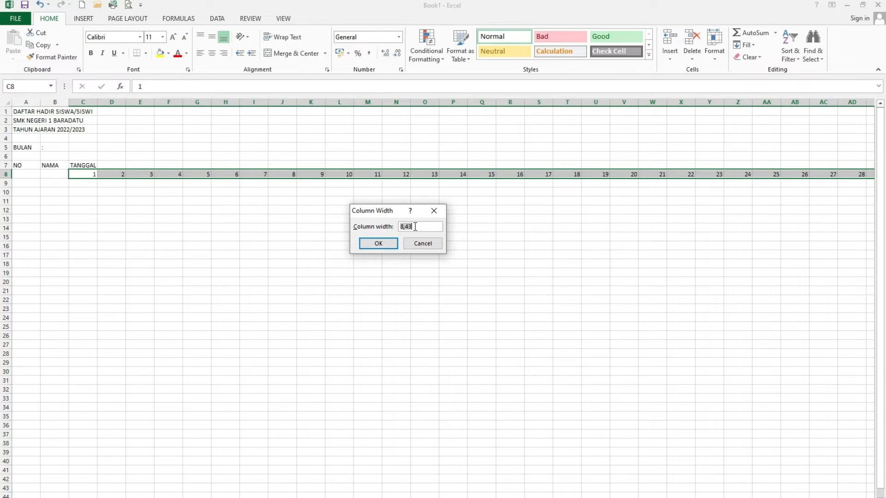
{"action": "type", "text": "4"}
{"action": "left_click", "coordinate": [379, 244]}
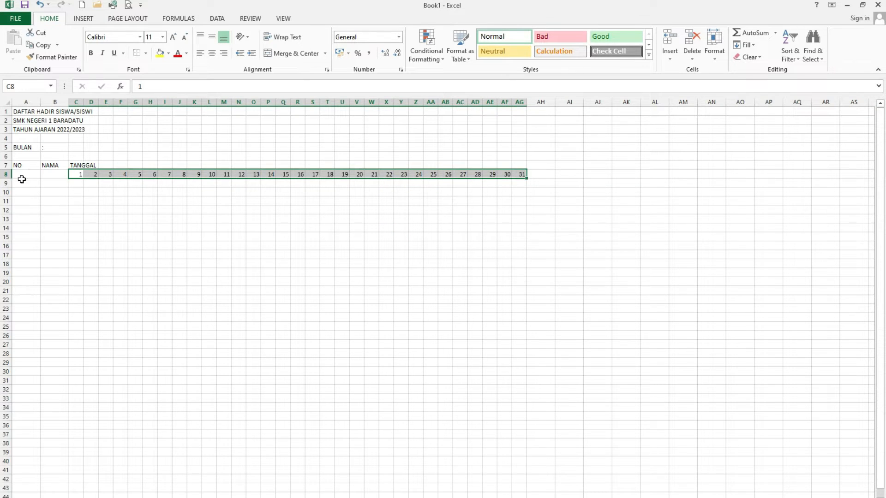
{"action": "left_click", "coordinate": [239, 210]}
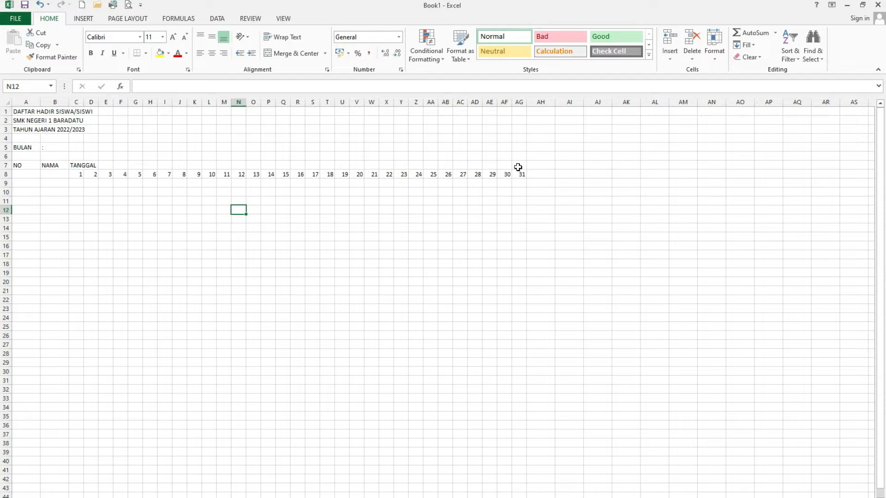
{"action": "left_click", "coordinate": [79, 174]}
{"action": "left_click", "coordinate": [517, 175]}
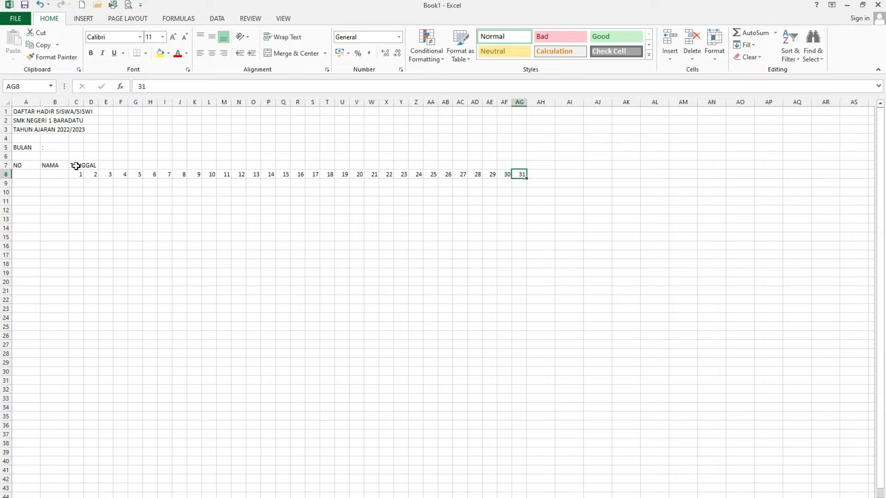
Merge and center the "TANGGAL" header across cells C7 to AG7, above day numbers 1 to 31
{"action": "left_click", "coordinate": [75, 166]}
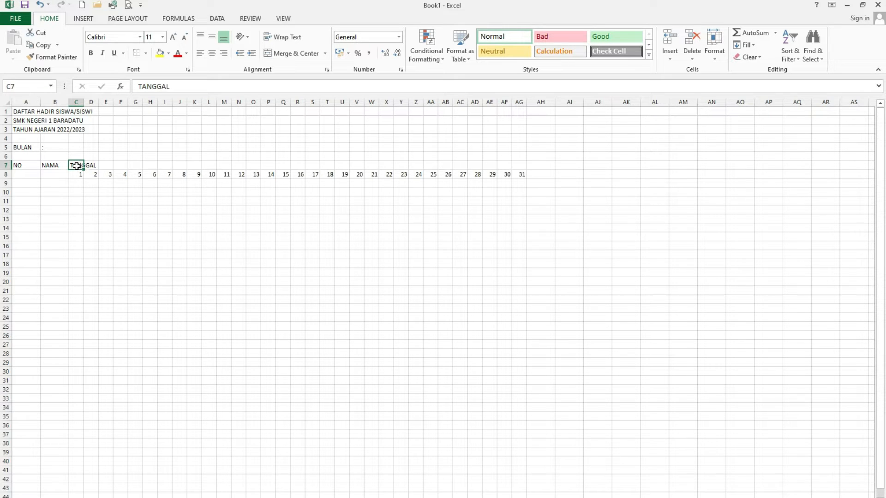
{"action": "left_click_drag", "start_coordinate": [85, 166], "coordinate": [519, 166]}
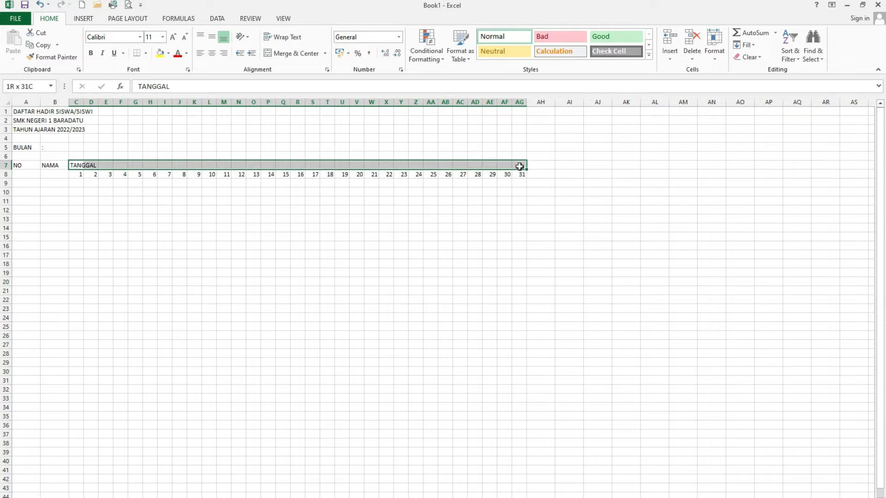
{"action": "left_click", "coordinate": [45, 19]}
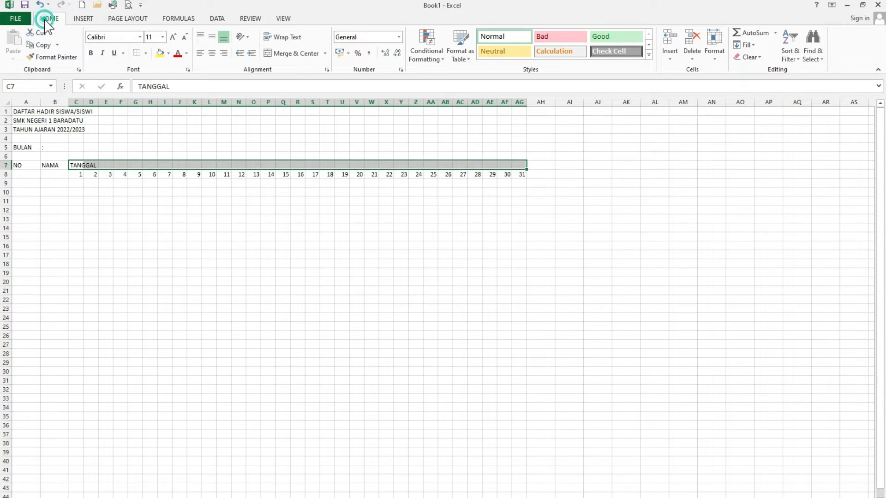
{"action": "left_click", "coordinate": [295, 53]}
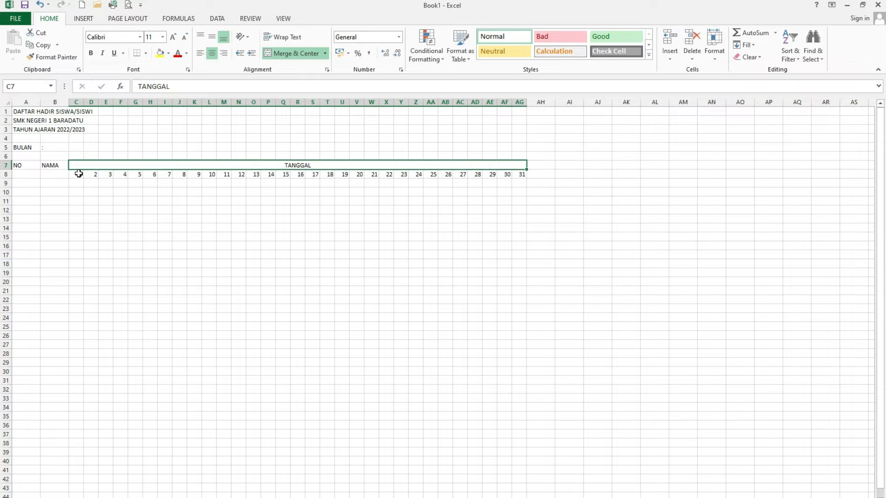
{"action": "left_click", "coordinate": [520, 175]}
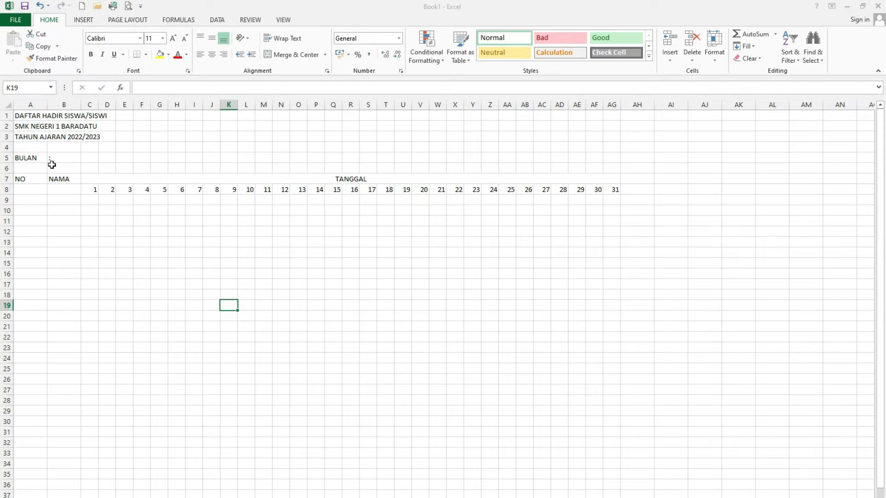
Center the "NO" header horizontally and vertically and merge it across cells A7 and A8
{"action": "left_click", "coordinate": [26, 179]}
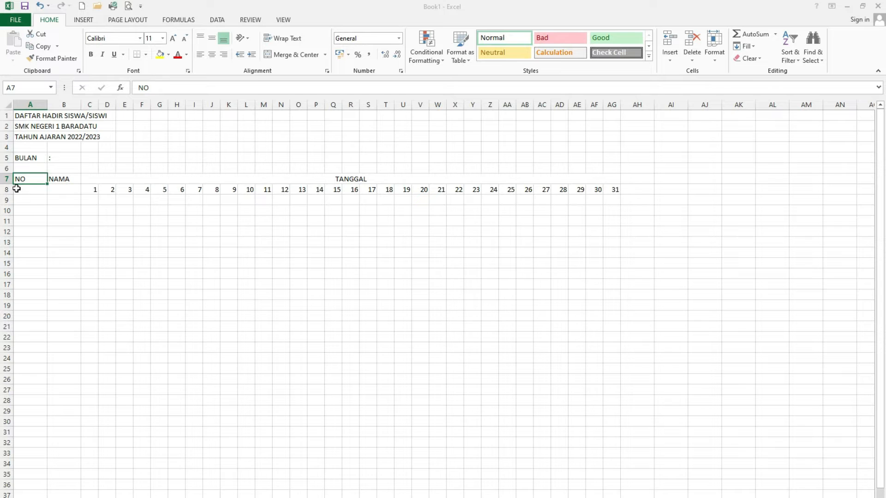
{"action": "left_click", "coordinate": [39, 188]}
{"action": "left_click", "coordinate": [35, 180]}
{"action": "left_click_drag", "start_coordinate": [32, 181], "coordinate": [31, 187]}
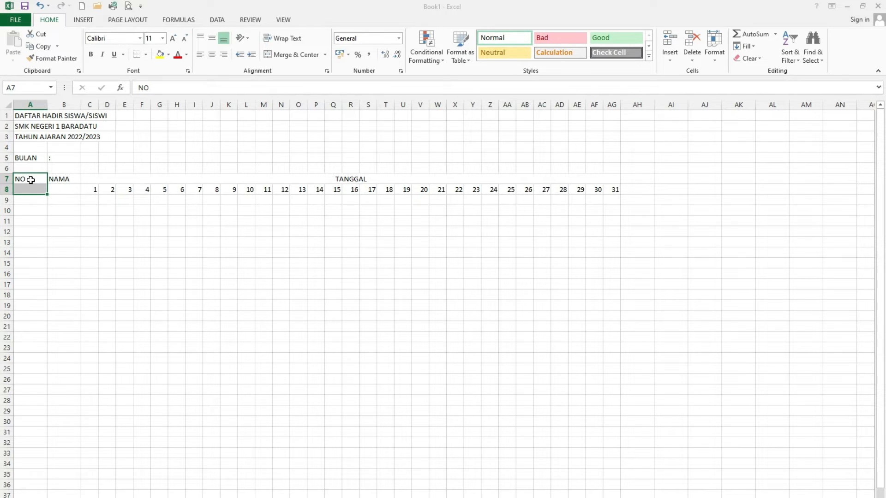
{"action": "right_click", "coordinate": [30, 180]}
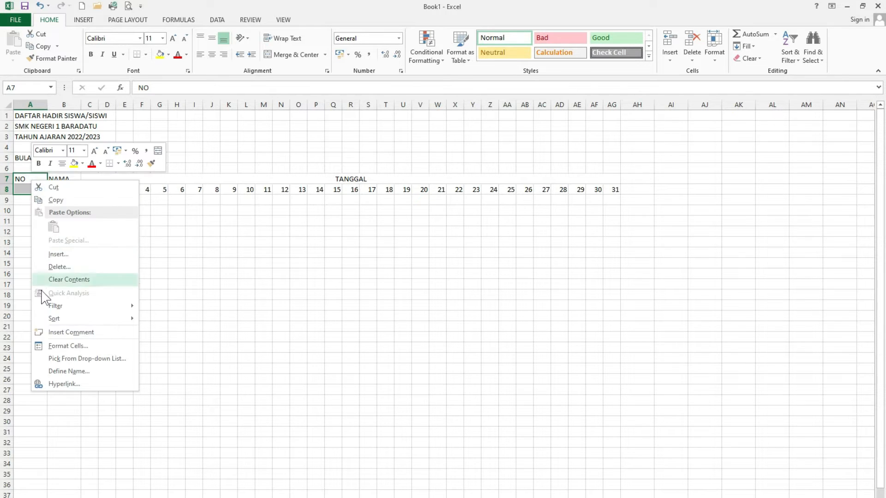
{"action": "left_click", "coordinate": [67, 347]}
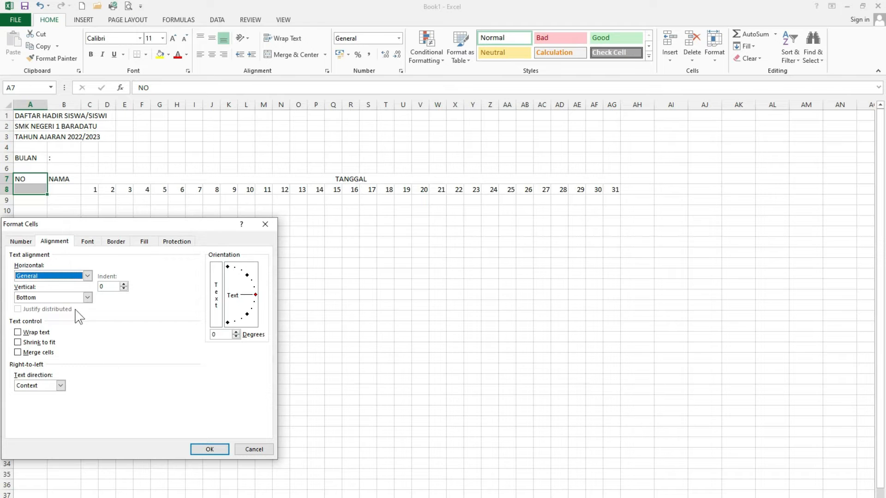
{"action": "left_click", "coordinate": [65, 276]}
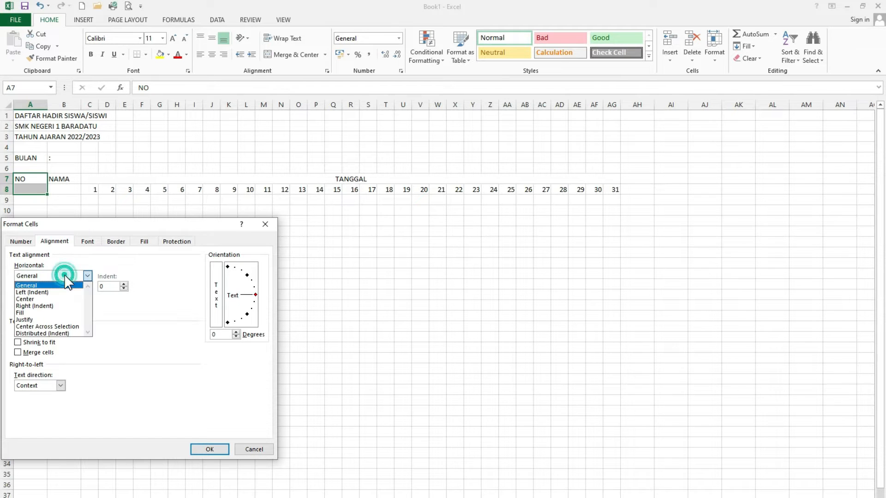
{"action": "left_click", "coordinate": [50, 297]}
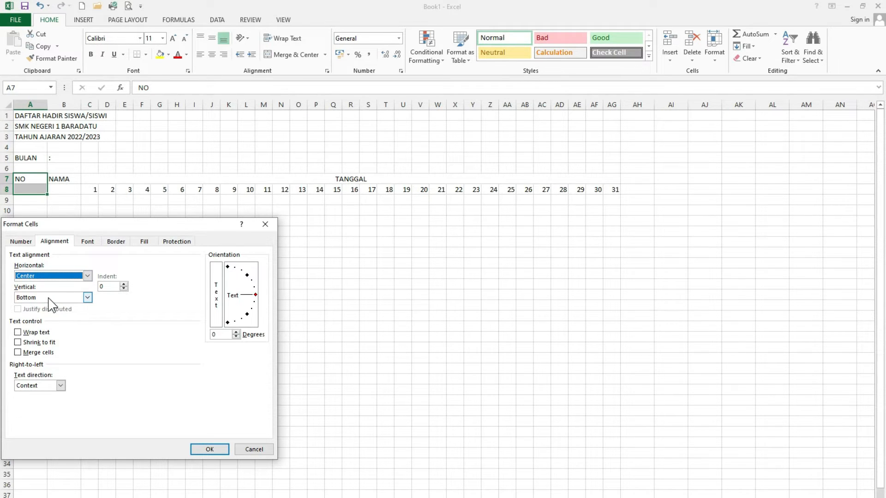
{"action": "left_click", "coordinate": [48, 298]}
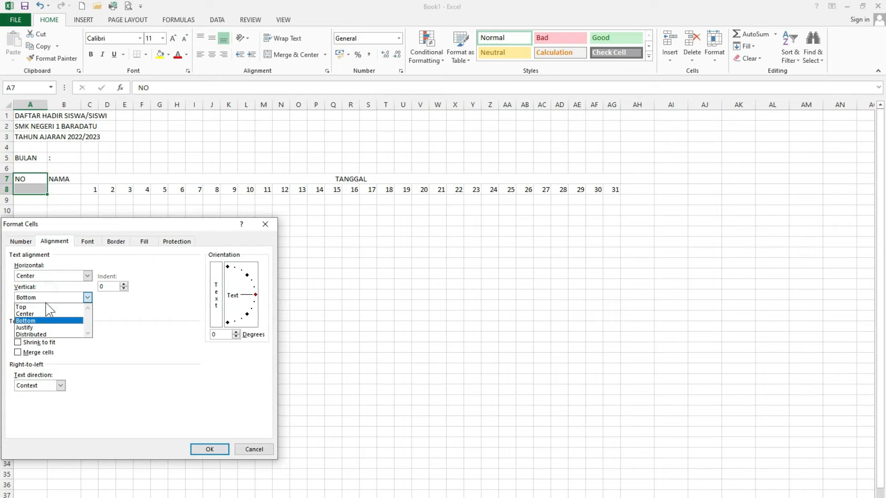
{"action": "left_click", "coordinate": [46, 313]}
{"action": "left_click", "coordinate": [215, 450]}
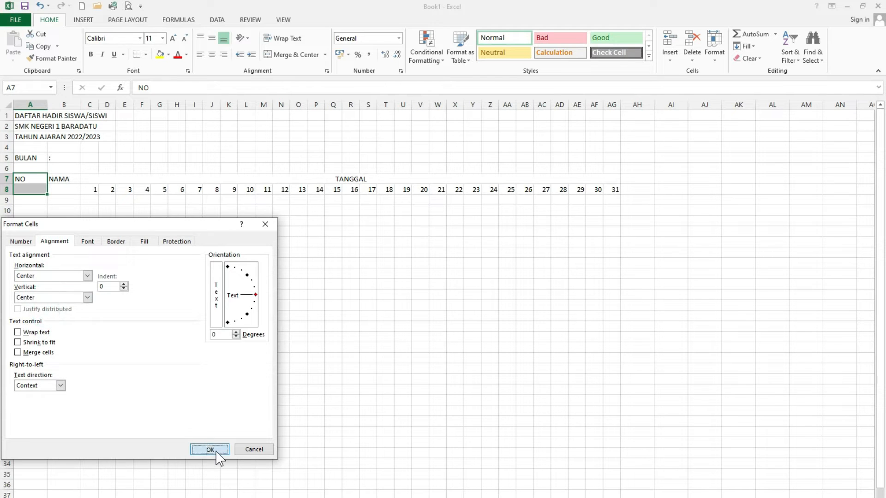
{"action": "left_click", "coordinate": [280, 58]}
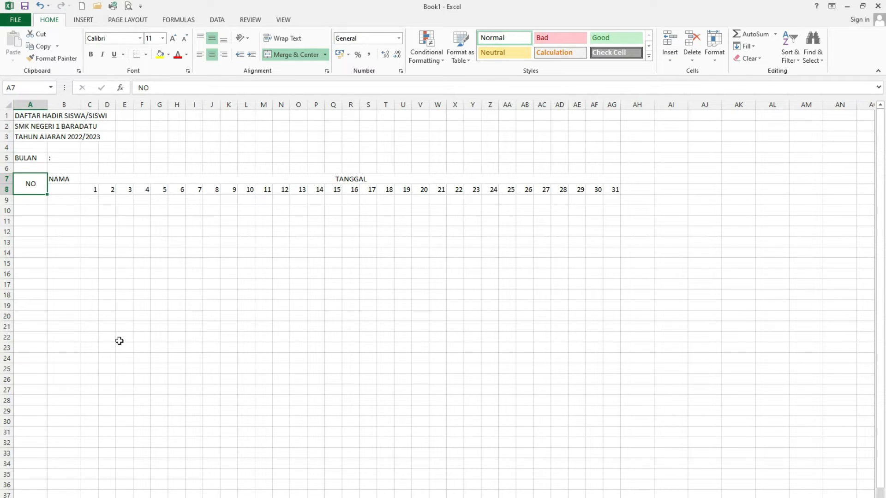
Center the "NAMA" header horizontally and vertically and merge it across cells B7 and B8
{"action": "left_click_drag", "start_coordinate": [67, 179], "coordinate": [67, 189]}
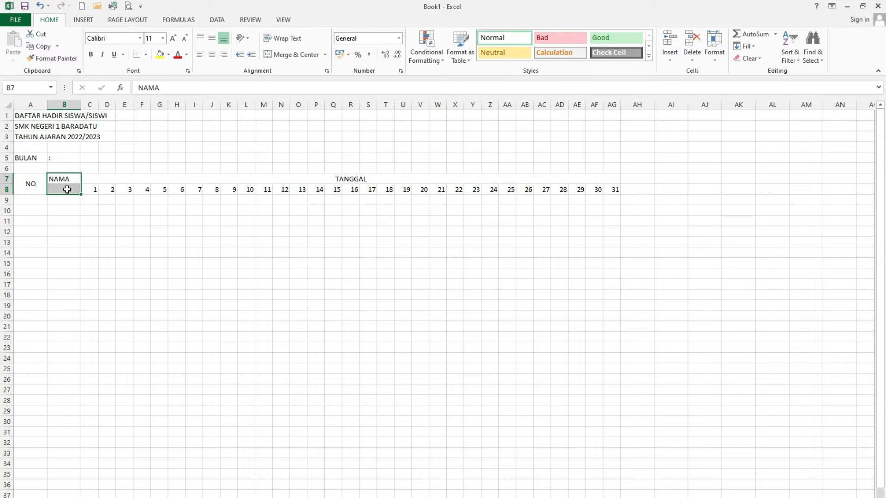
{"action": "right_click", "coordinate": [67, 189]}
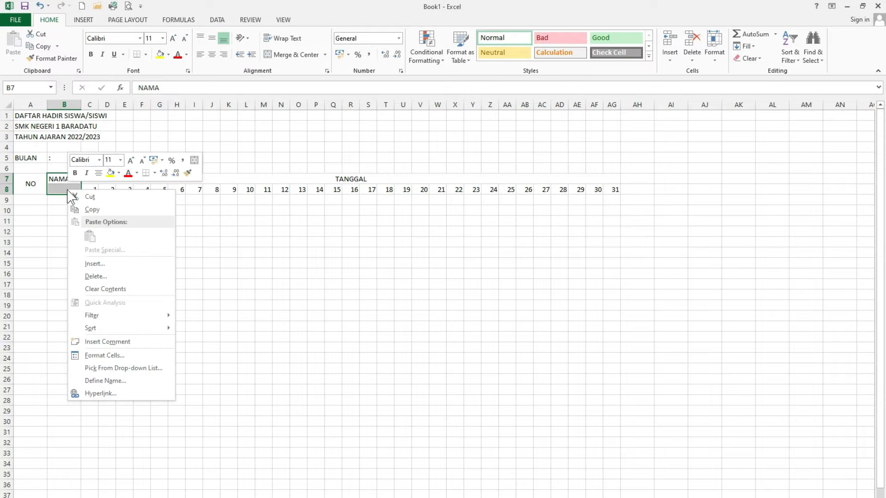
{"action": "left_click", "coordinate": [112, 355]}
{"action": "left_click", "coordinate": [41, 289]}
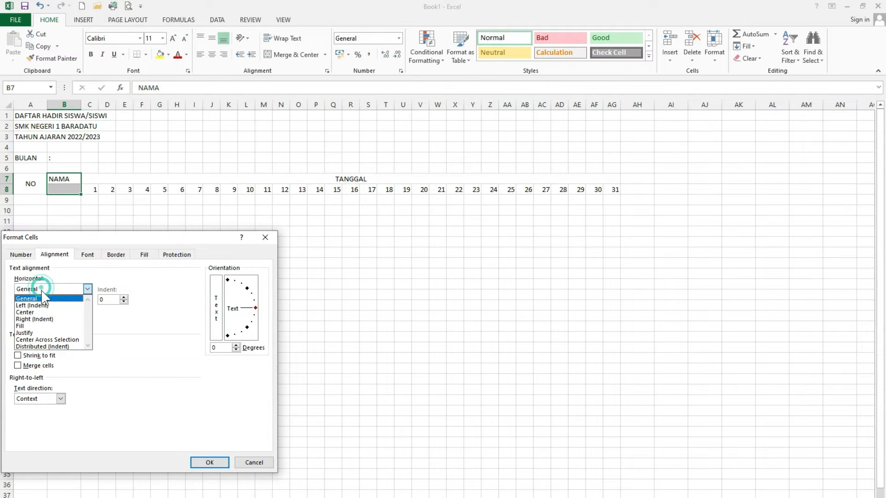
{"action": "left_click", "coordinate": [41, 313]}
{"action": "left_click", "coordinate": [42, 310]}
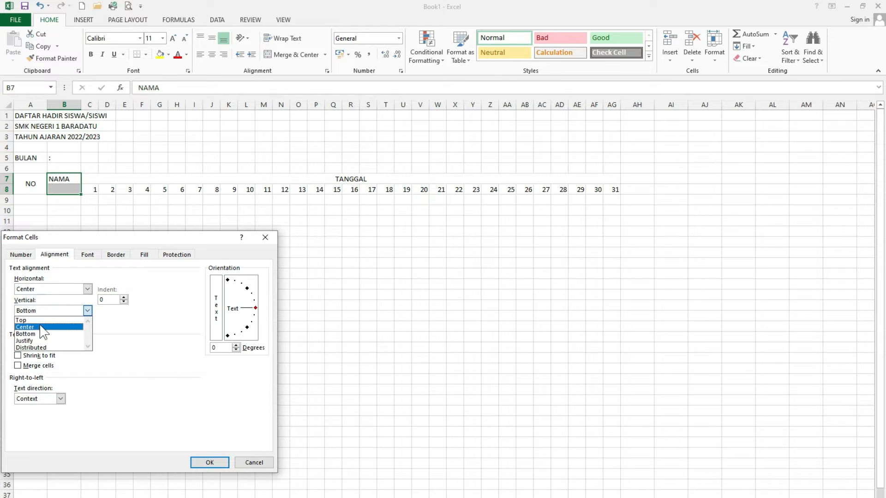
{"action": "left_click", "coordinate": [41, 327]}
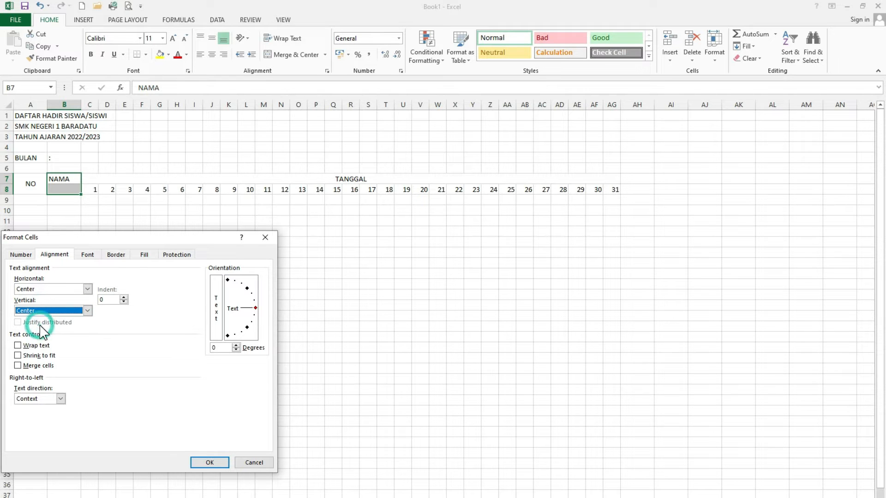
{"action": "left_click", "coordinate": [210, 463]}
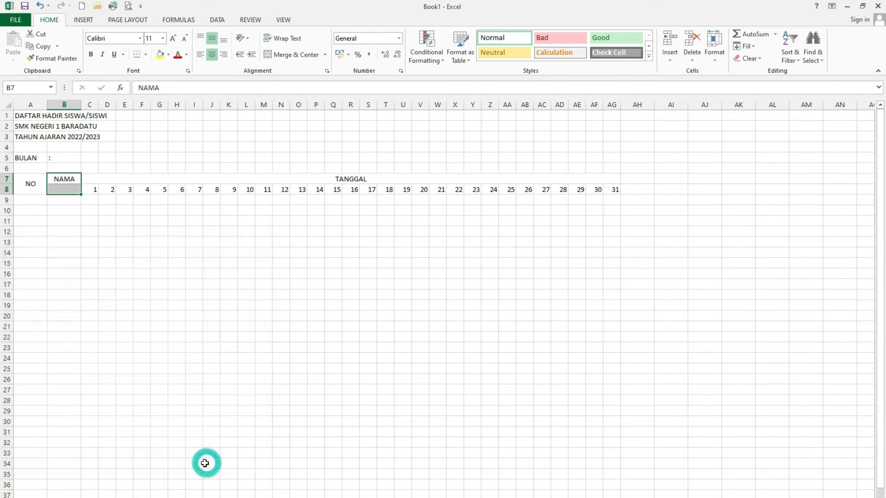
{"action": "left_click", "coordinate": [280, 54]}
Narrow column A so that it just fits the "NO" header
{"action": "key", "text": "Left"}
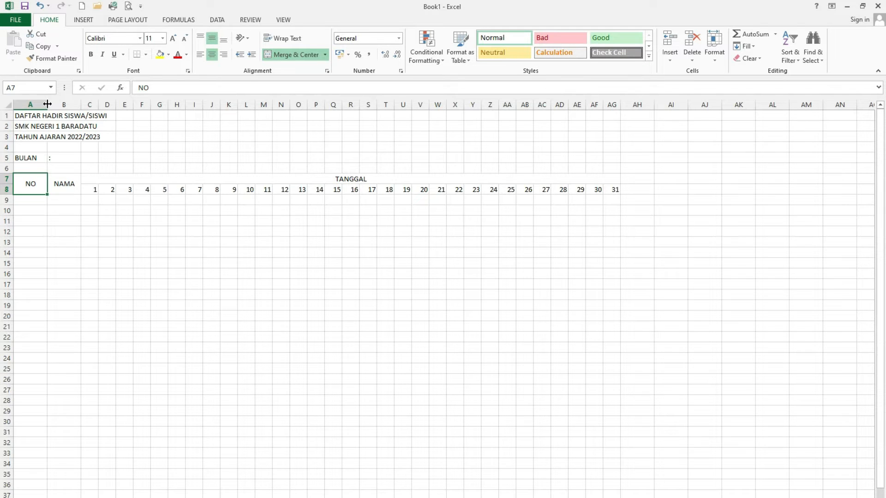
{"action": "left_click_drag", "start_coordinate": [48, 105], "coordinate": [29, 106]}
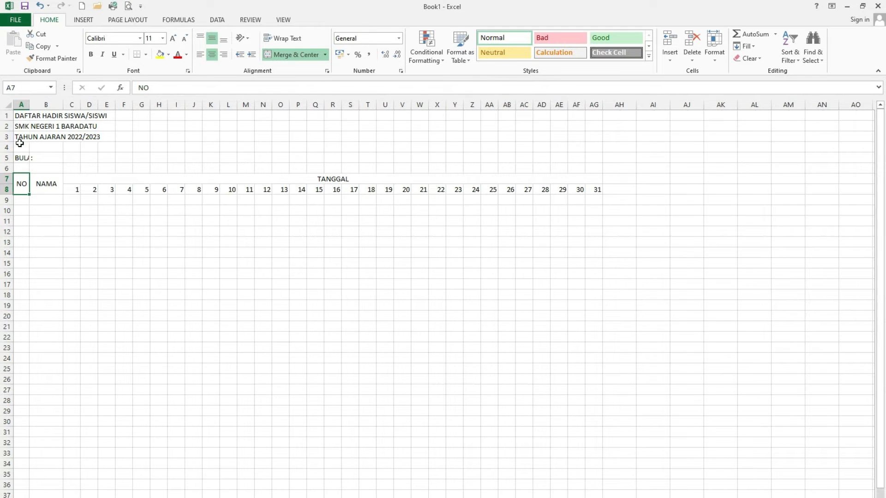
{"action": "left_click", "coordinate": [44, 186]}
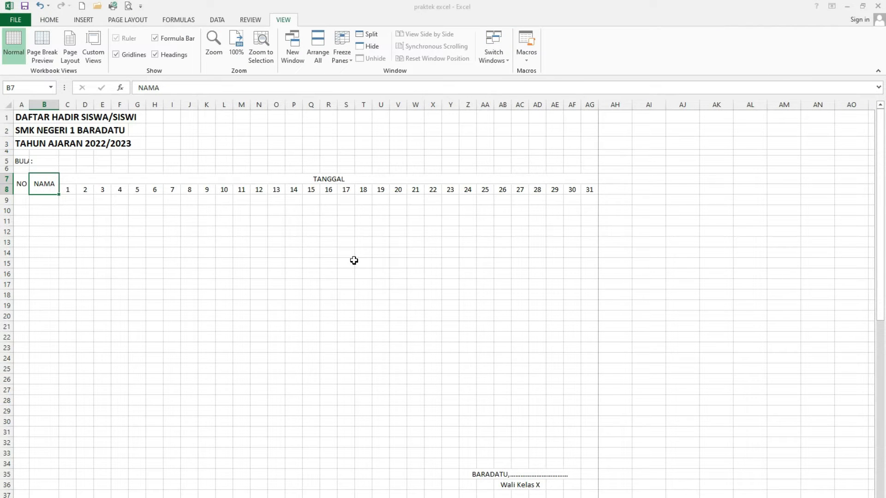
Insert blank cells at the merged "NAMA" header in B7:B8, shifting the existing header cells right
{"action": "left_click", "coordinate": [21, 161]}
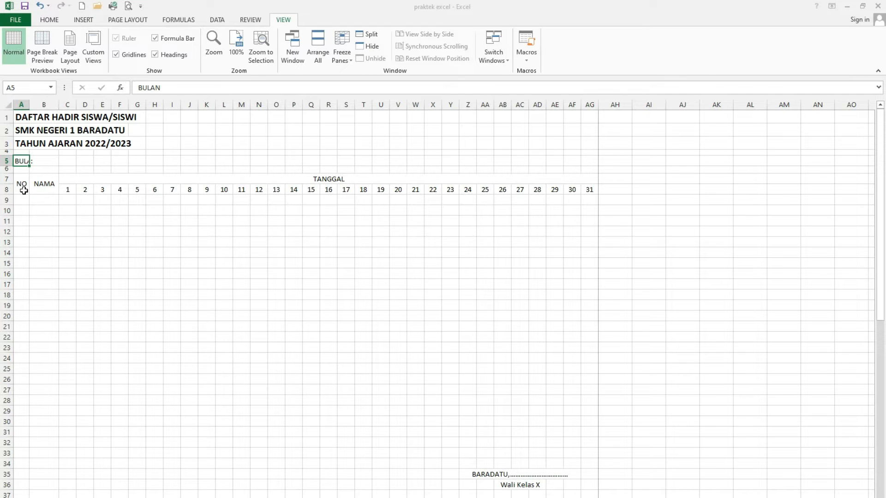
{"action": "left_click", "coordinate": [44, 183]}
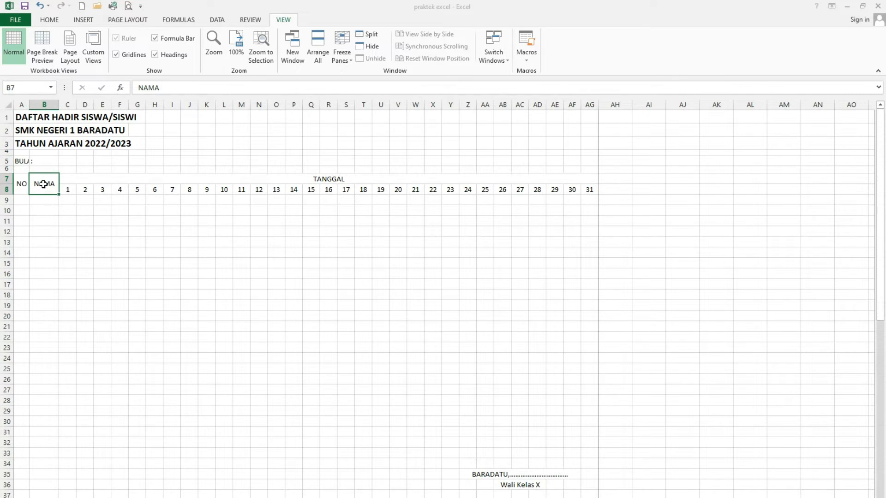
{"action": "right_click", "coordinate": [41, 185]}
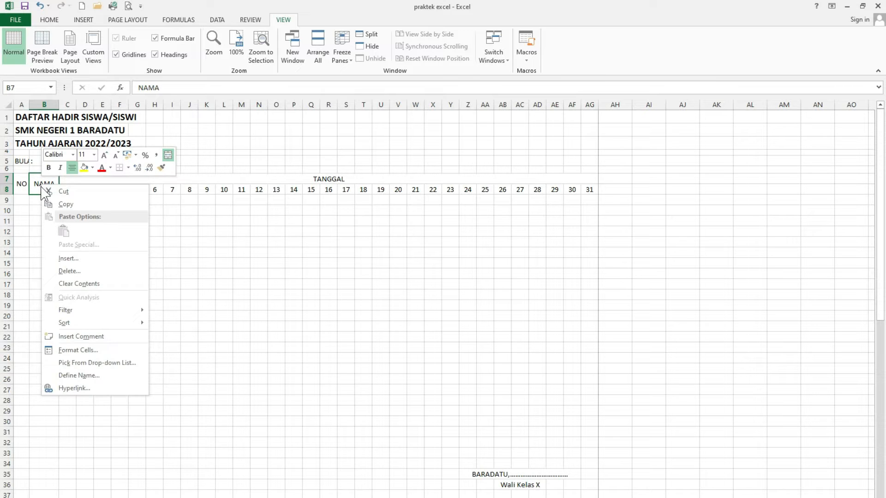
{"action": "left_click", "coordinate": [64, 259]}
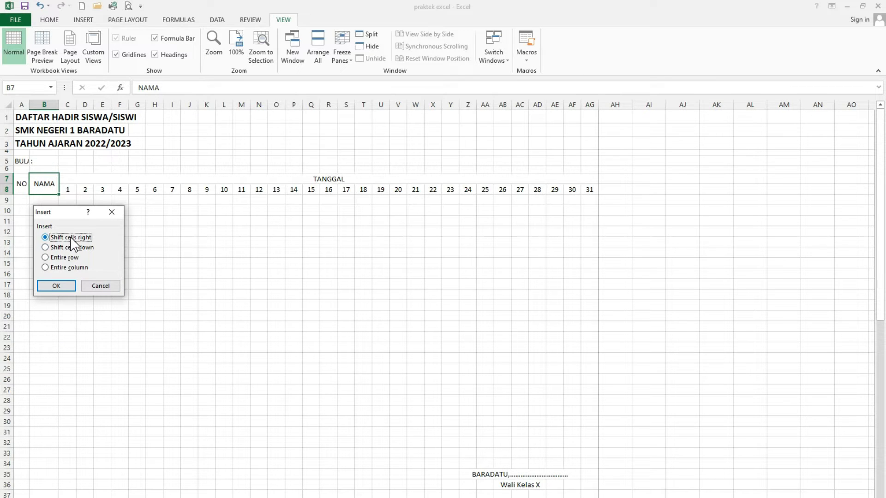
{"action": "left_click", "coordinate": [66, 286]}
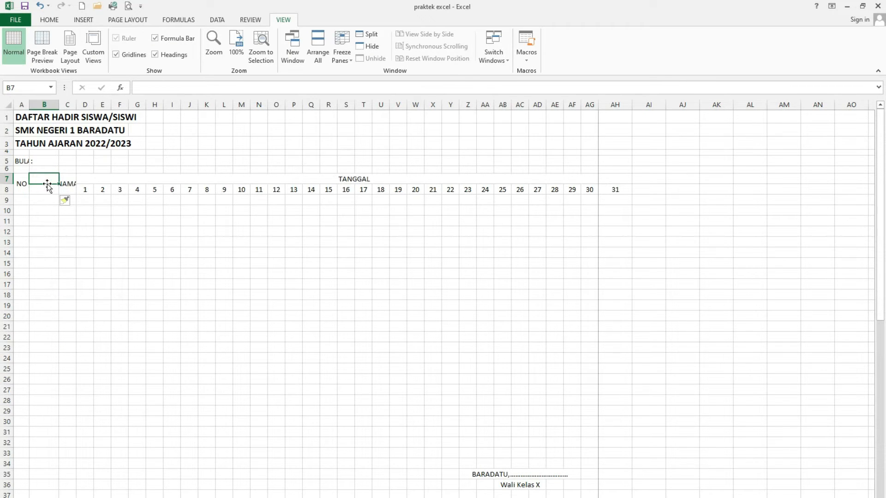
{"action": "left_click", "coordinate": [87, 264]}
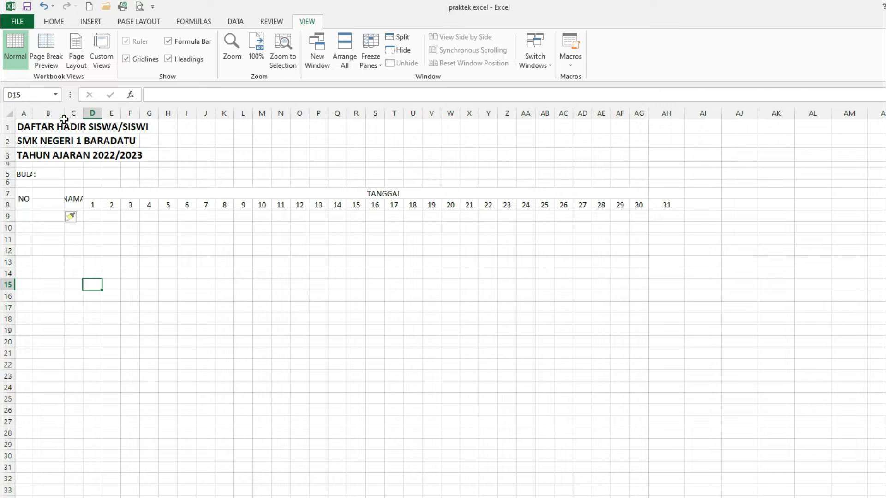
Narrow column B and move the colon after "BULAN" from cell B5 to cell C5
{"action": "left_click_drag", "start_coordinate": [63, 113], "coordinate": [43, 117]}
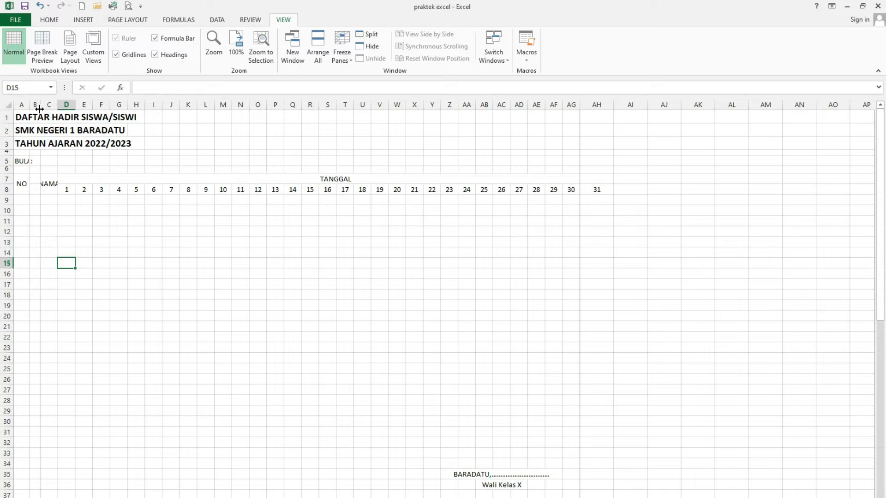
{"action": "left_click", "coordinate": [35, 162]}
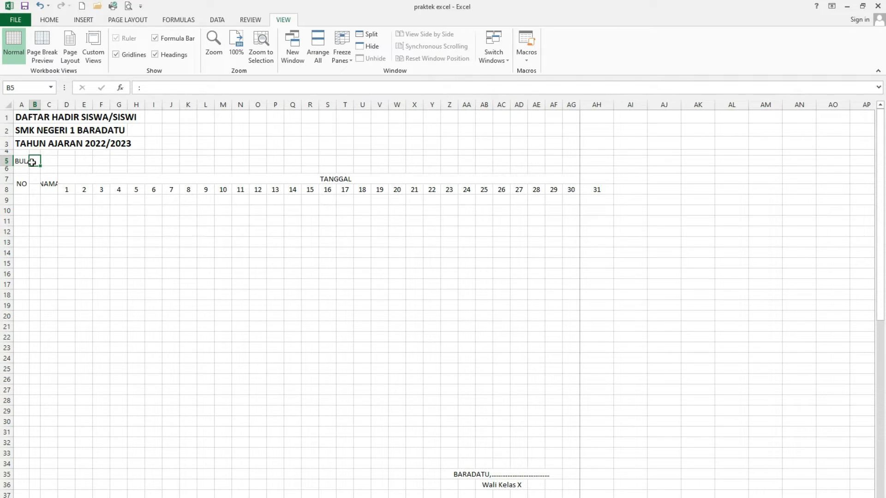
{"action": "key", "text": "Delete"}
{"action": "left_click", "coordinate": [49, 161]}
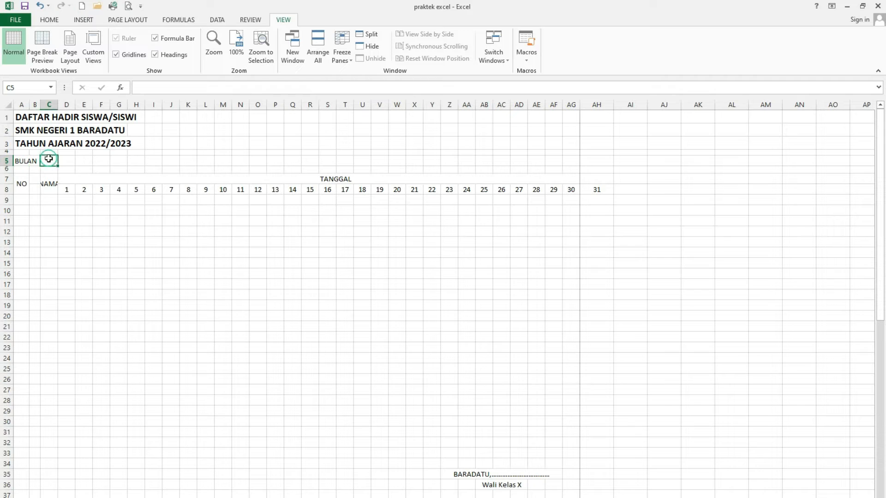
{"action": "type", "text": ":"}
{"action": "left_click", "coordinate": [195, 254]}
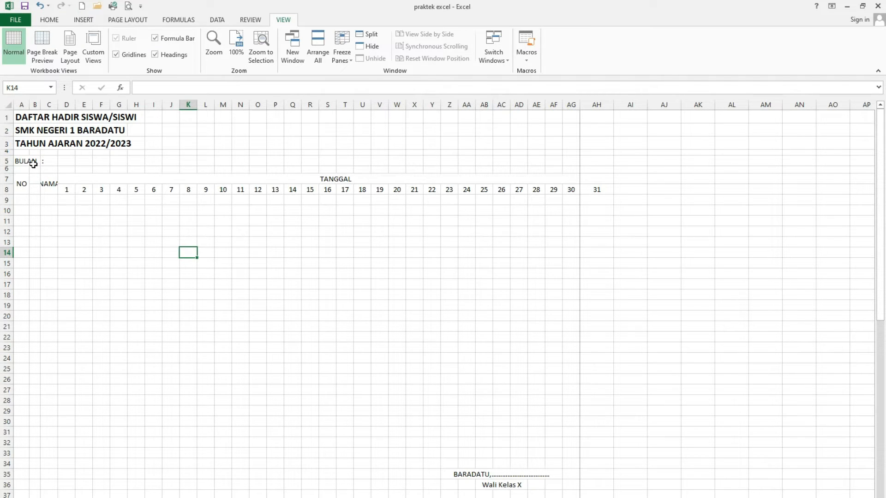
Widen column C, which holds the "NAMA" header, to about four times its width
{"action": "left_click", "coordinate": [48, 187]}
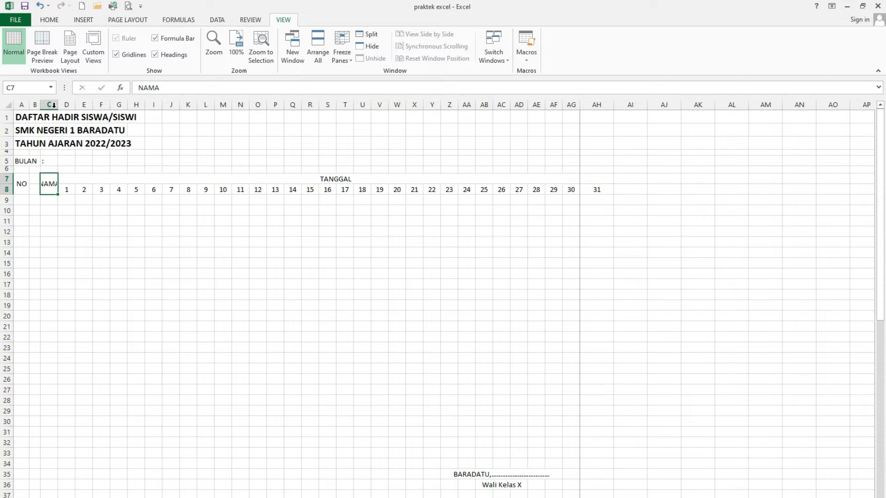
{"action": "left_click_drag", "start_coordinate": [58, 103], "coordinate": [110, 105]}
{"action": "left_click", "coordinate": [67, 242]}
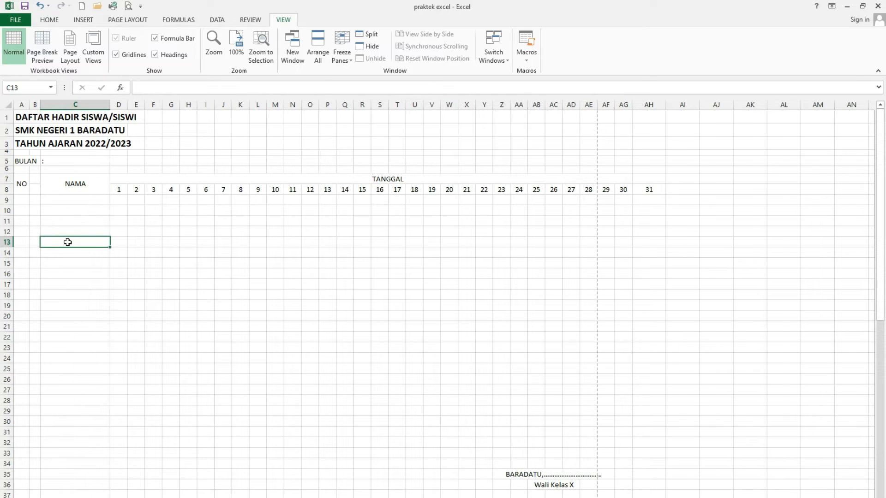
Merge and center the "NAMA" header across the range B7:C8, including the blank cells beside it
{"action": "left_click", "coordinate": [36, 179]}
{"action": "left_click_drag", "start_coordinate": [36, 179], "coordinate": [40, 326]}
{"action": "left_click", "coordinate": [43, 281]}
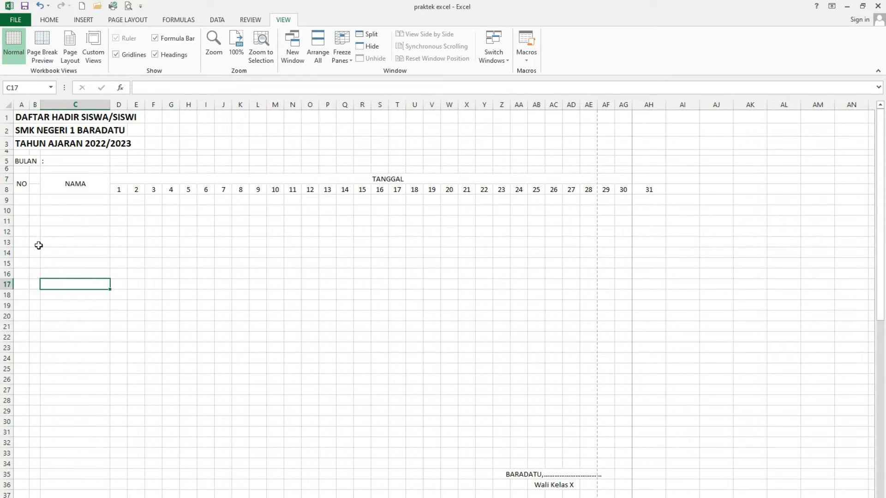
{"action": "left_click", "coordinate": [36, 180]}
{"action": "left_click", "coordinate": [74, 252]}
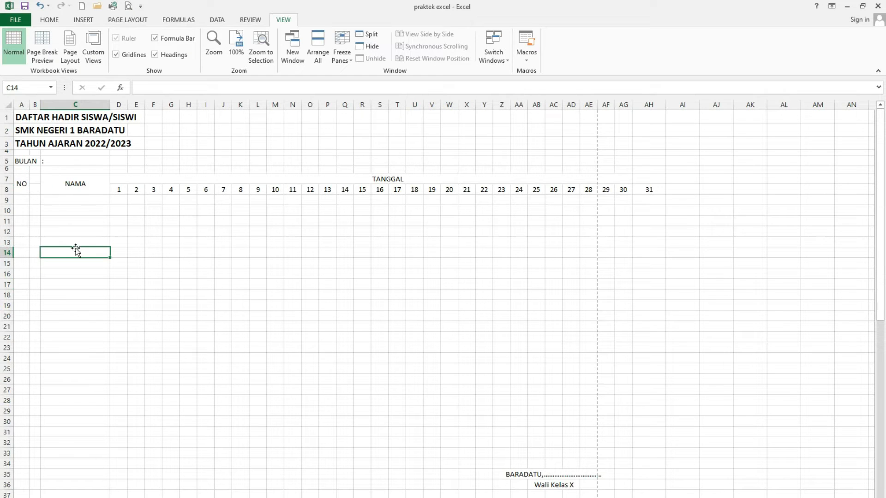
{"action": "left_click", "coordinate": [35, 181]}
{"action": "left_click_drag", "start_coordinate": [34, 180], "coordinate": [69, 186]}
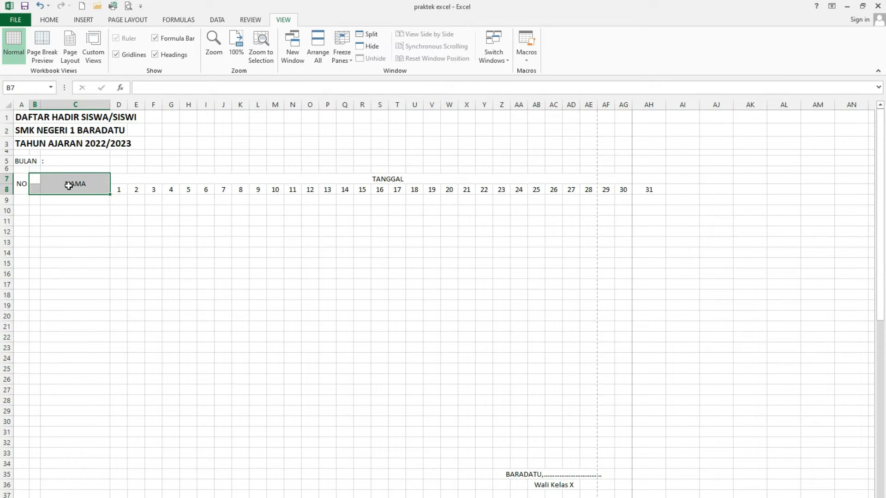
{"action": "left_click", "coordinate": [50, 20]}
{"action": "left_click", "coordinate": [292, 56]}
{"action": "left_click", "coordinate": [286, 57]}
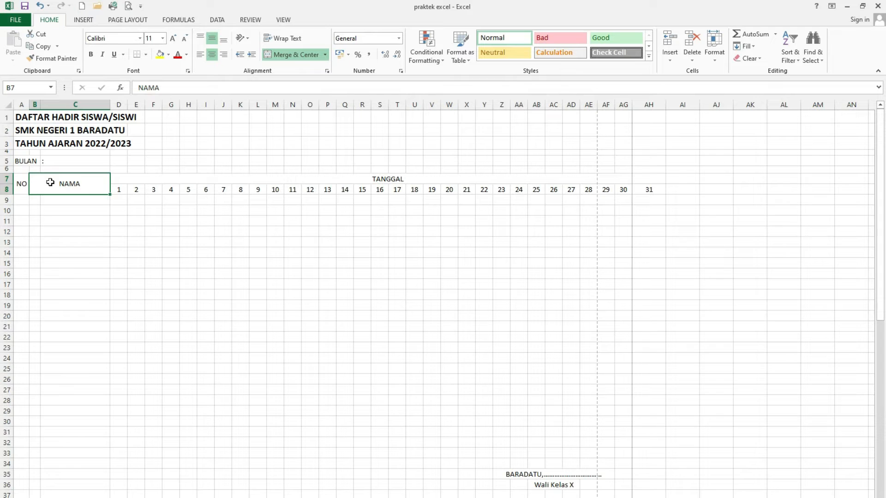
{"action": "left_click", "coordinate": [18, 161]}
{"action": "left_click", "coordinate": [52, 160]}
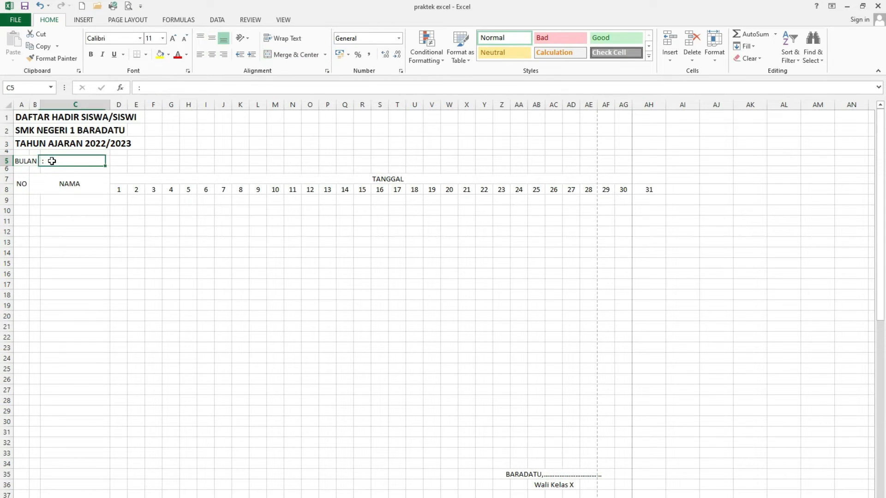
Merge and center cells B9:C9 below the "NAMA" header and fill that merged format down through row 34
{"action": "left_click", "coordinate": [35, 200]}
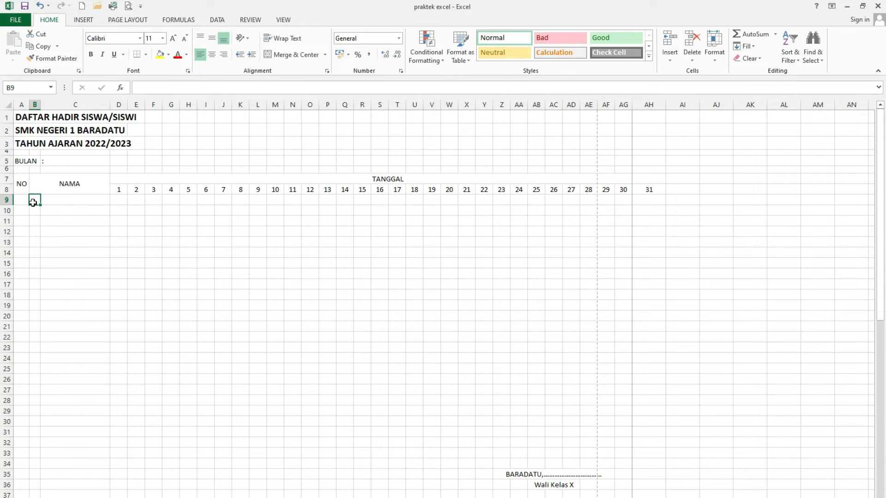
{"action": "left_click_drag", "start_coordinate": [36, 199], "coordinate": [48, 200]}
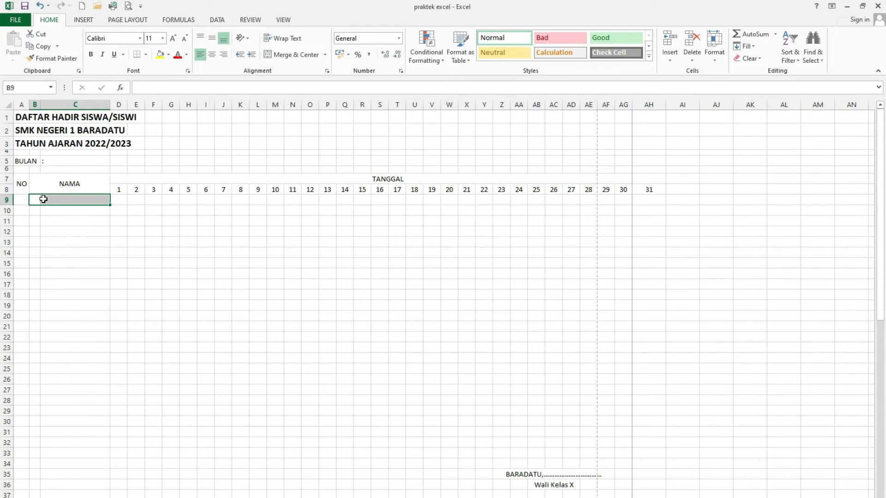
{"action": "left_click", "coordinate": [36, 199]}
{"action": "left_click_drag", "start_coordinate": [34, 199], "coordinate": [54, 198]}
{"action": "left_click", "coordinate": [288, 55]}
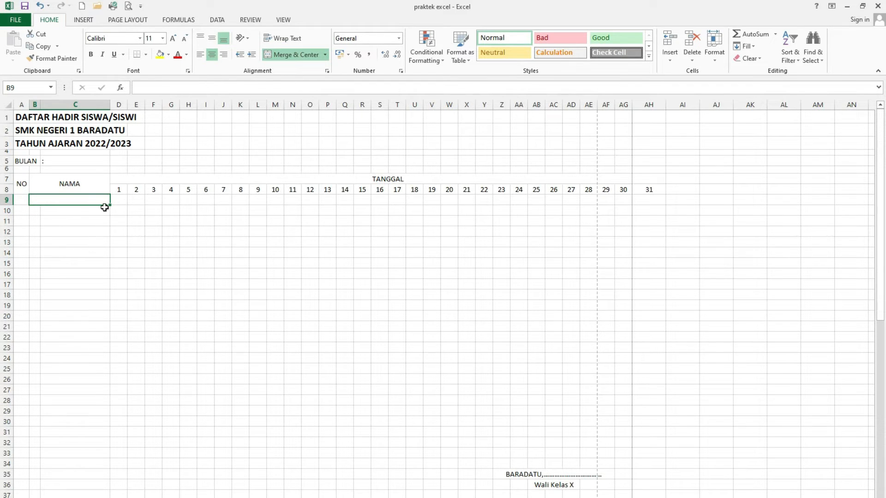
{"action": "left_click_drag", "start_coordinate": [109, 200], "coordinate": [109, 463]}
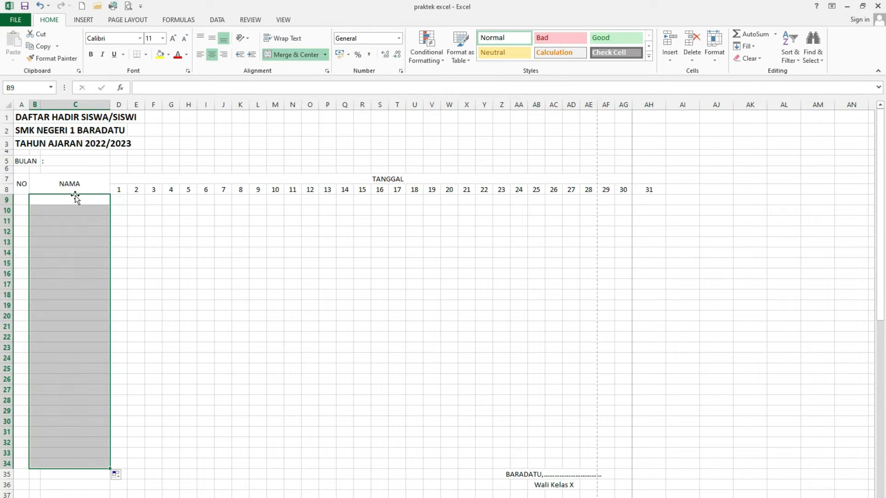
{"action": "left_click", "coordinate": [40, 199]}
{"action": "left_click", "coordinate": [79, 463]}
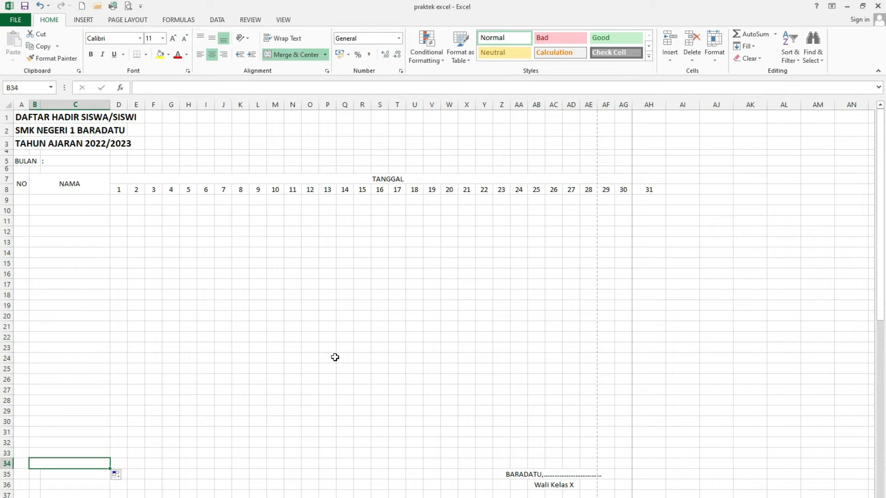
Set the width of column AH, which holds date 31, to 4
{"action": "left_click", "coordinate": [655, 190]}
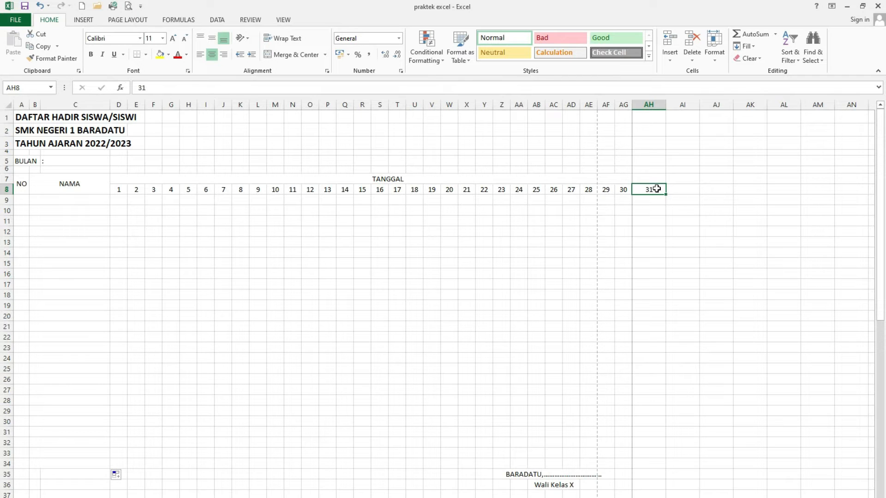
{"action": "left_click", "coordinate": [714, 47]}
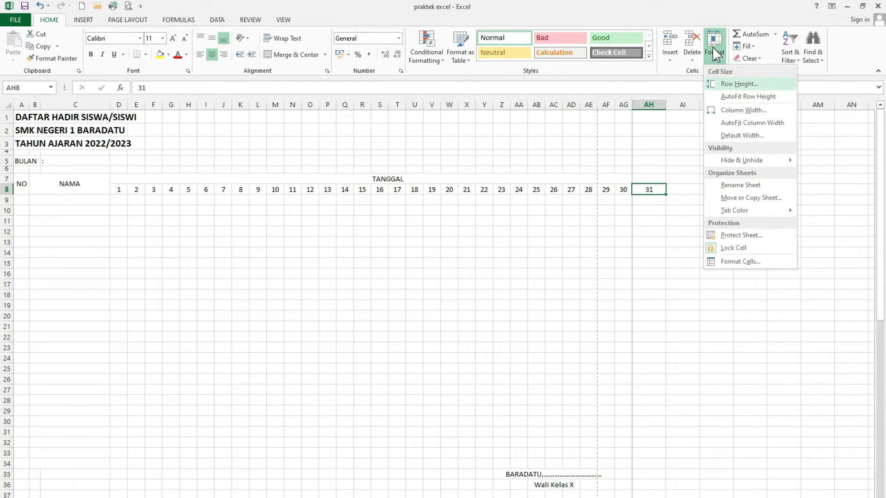
{"action": "left_click", "coordinate": [733, 111]}
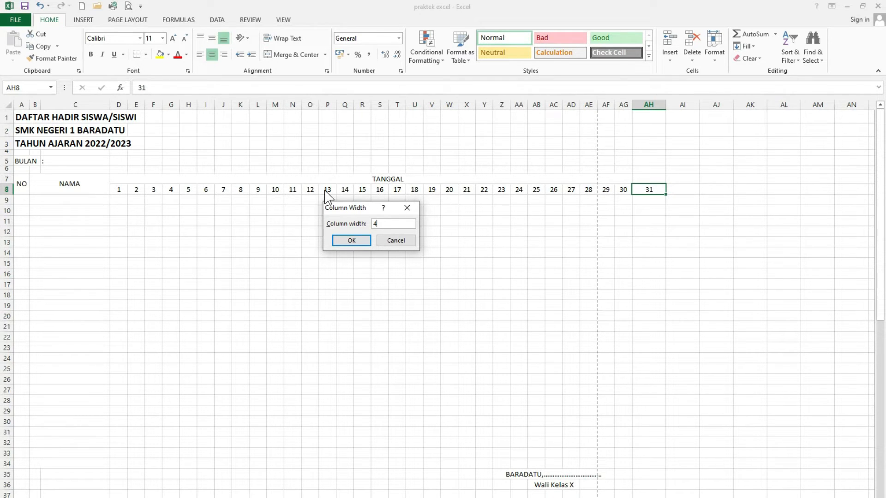
{"action": "left_click", "coordinate": [353, 240]}
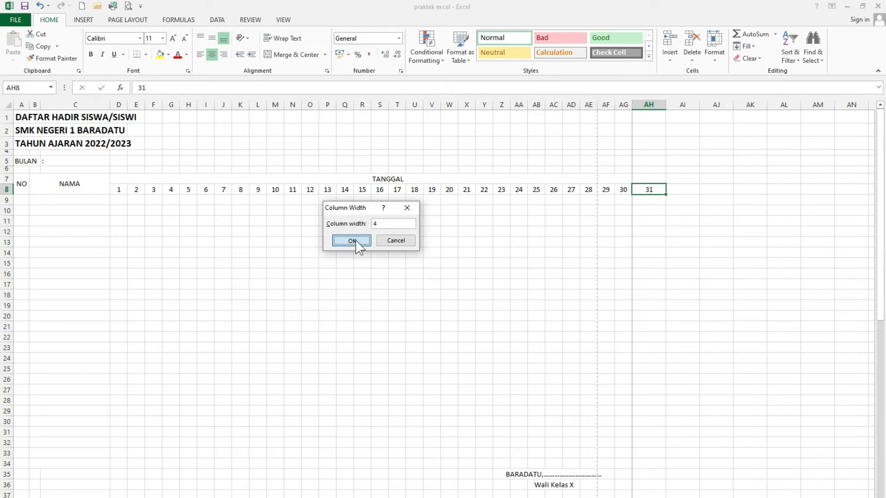
{"action": "left_click", "coordinate": [303, 178]}
{"action": "left_click", "coordinate": [636, 229]}
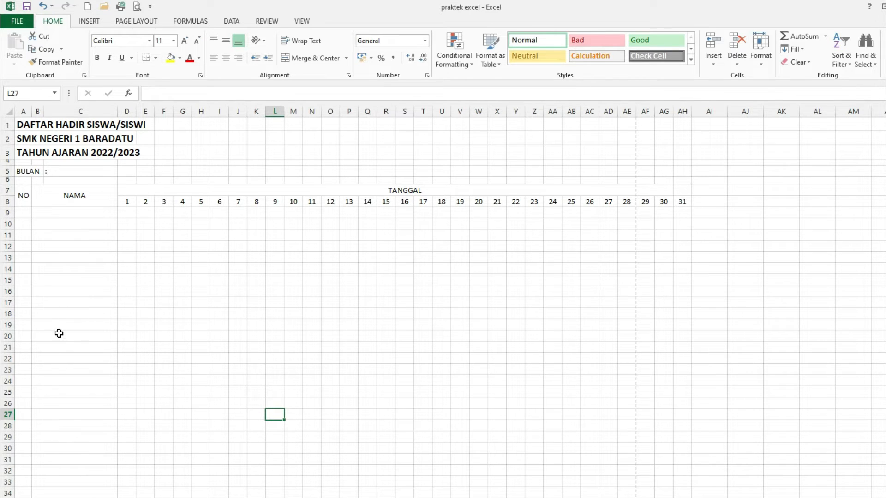
Enter the numbers 1 and 2 in cells A9 and A10 below the "NO" header
{"action": "left_click", "coordinate": [21, 213]}
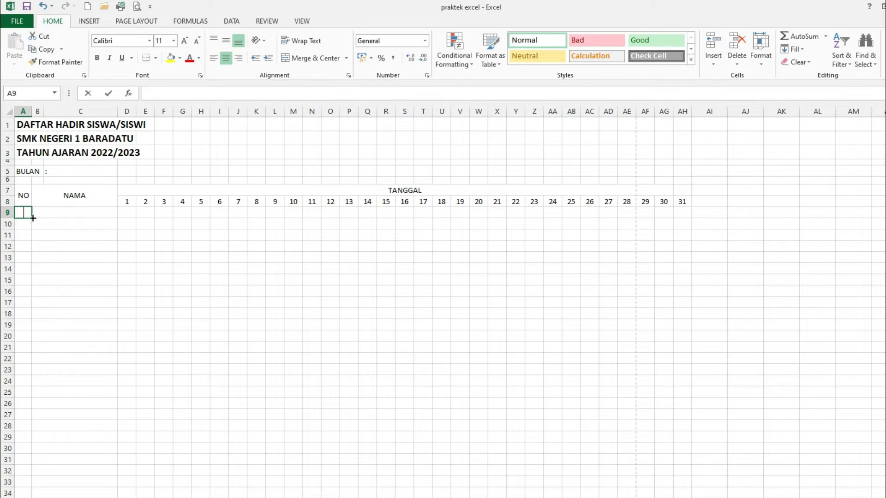
{"action": "type", "text": "1"}
{"action": "key", "text": "Return"}
{"action": "type", "text": "2"}
{"action": "key", "text": "Return"}
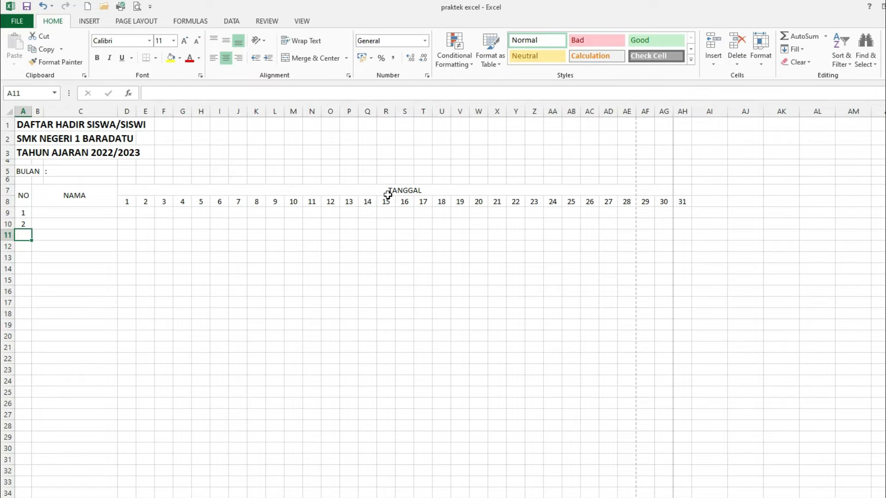
Extend the number series from A9:A10 down to row 33 so the rows are numbered through 25
{"action": "left_click_drag", "start_coordinate": [127, 202], "coordinate": [686, 200]}
{"action": "left_click", "coordinate": [24, 213]}
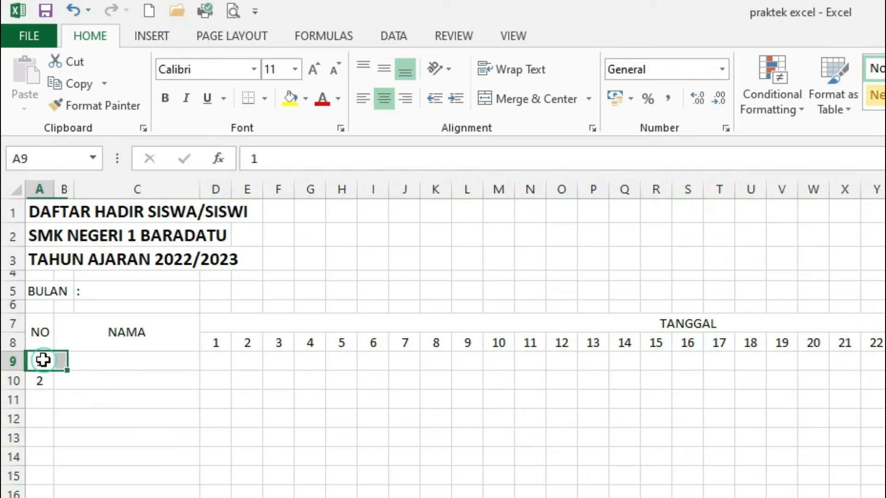
{"action": "left_click_drag", "start_coordinate": [43, 364], "coordinate": [55, 390]}
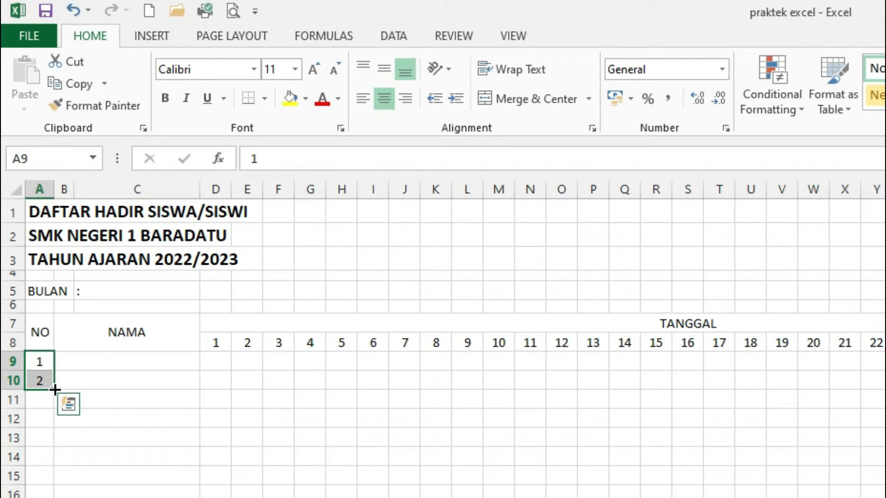
{"action": "left_click_drag", "start_coordinate": [56, 390], "coordinate": [55, 417]}
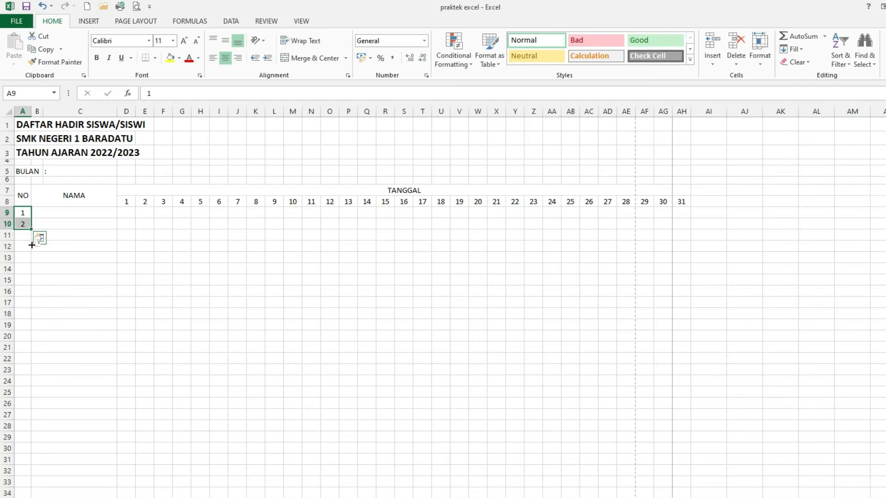
{"action": "left_click_drag", "start_coordinate": [31, 245], "coordinate": [37, 484]}
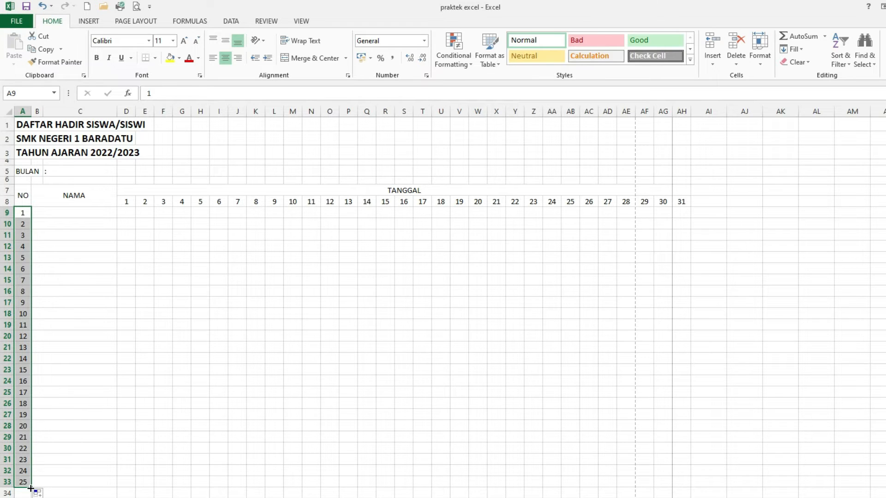
Enter the placeholder names "JASODAS D SAD" and "DSADALS;DM,AS" in rows 9 and 10 of the "NAMA" column
{"action": "left_click_drag", "start_coordinate": [54, 211], "coordinate": [66, 480]}
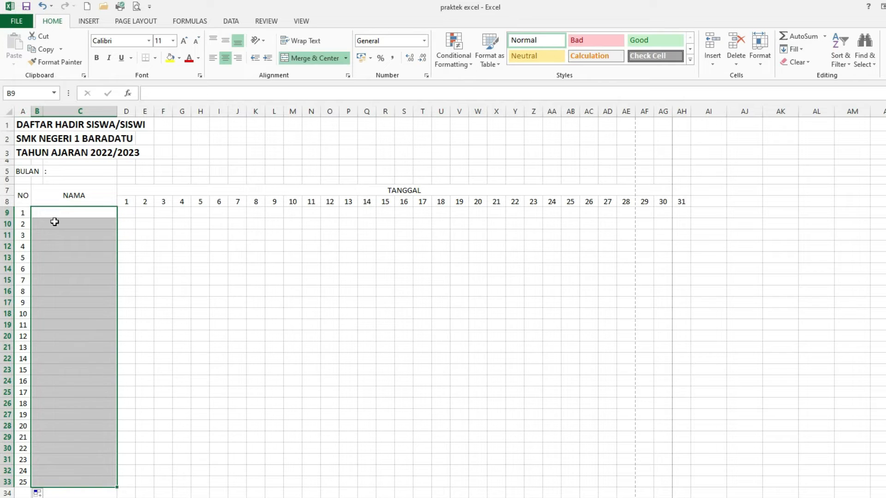
{"action": "left_click", "coordinate": [57, 211]}
{"action": "type", "text": "JASODAS D SAD"}
{"action": "key", "text": "Return"}
{"action": "type", "text": "DSADALS;DM,AS"}
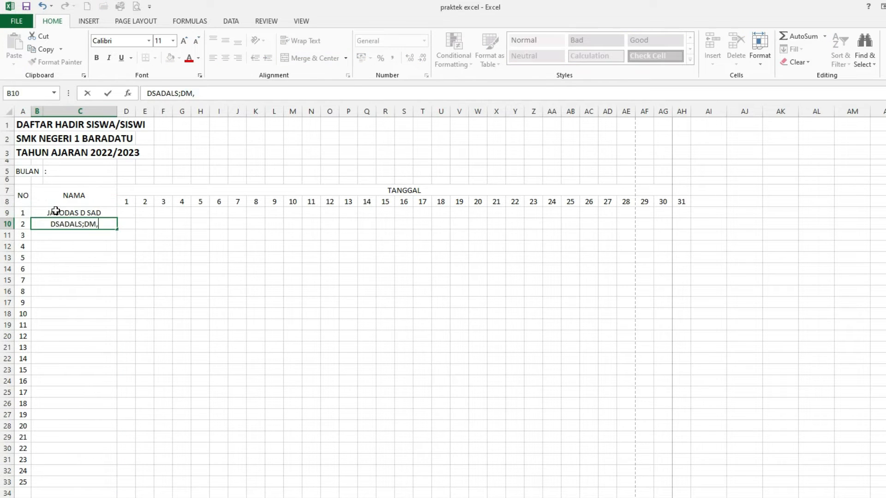
Enter the placeholder names "DSADSA", "SDASD", "ASDAS" and "SADASAFDSDAD" in rows 11 to 14 of the "NAMA" column
{"action": "left_click", "coordinate": [55, 210]}
{"action": "key", "text": "Down"}
{"action": "key", "text": "Down"}
{"action": "type", "text": "DSADSA"}
{"action": "key", "text": "Return"}
{"action": "type", "text": "SDASD"}
{"action": "key", "text": "Return"}
{"action": "type", "text": "ASDAS"}
{"action": "key", "text": "Return"}
{"action": "type", "text": "SADASAFDSDAD"}
{"action": "key", "text": "Return"}
Repeat the six placeholder names down the "NAMA" column through row 33
{"action": "left_click_drag", "start_coordinate": [83, 216], "coordinate": [100, 486]}
{"action": "left_click", "coordinate": [90, 447]}
{"action": "left_click_drag", "start_coordinate": [67, 213], "coordinate": [86, 482]}
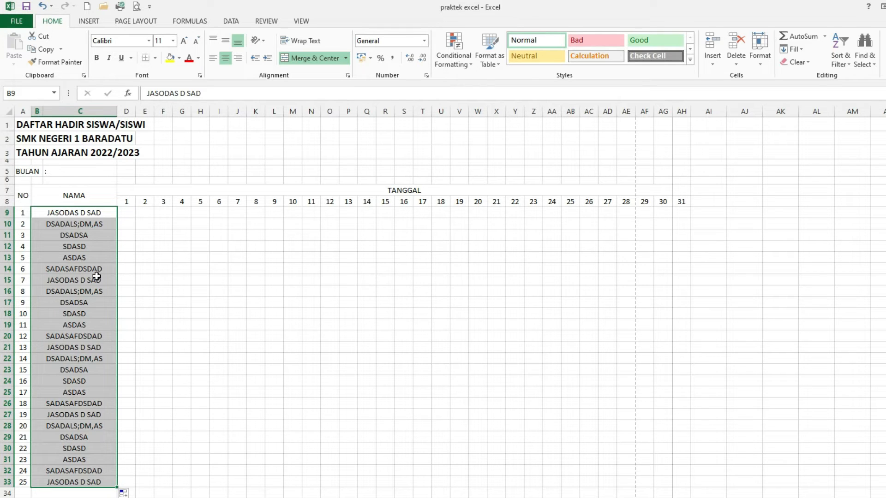
{"action": "left_click", "coordinate": [82, 323]}
Left-align the names in rows 9 to 33 of the "NAMA" column
{"action": "left_click", "coordinate": [68, 213]}
{"action": "left_click_drag", "start_coordinate": [67, 212], "coordinate": [85, 482]}
{"action": "left_click", "coordinate": [215, 59]}
{"action": "left_click", "coordinate": [65, 268]}
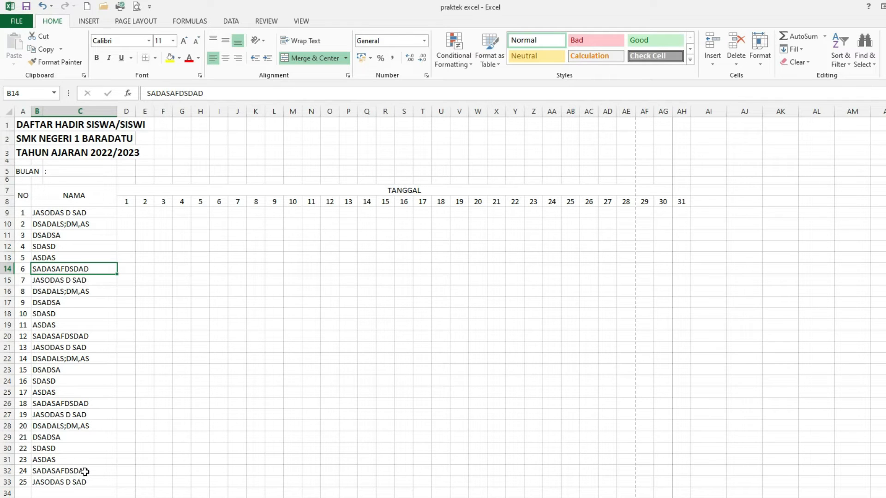
Increase the indent of the names in rows 9 to 33 by one level
{"action": "left_click_drag", "start_coordinate": [52, 210], "coordinate": [70, 482]}
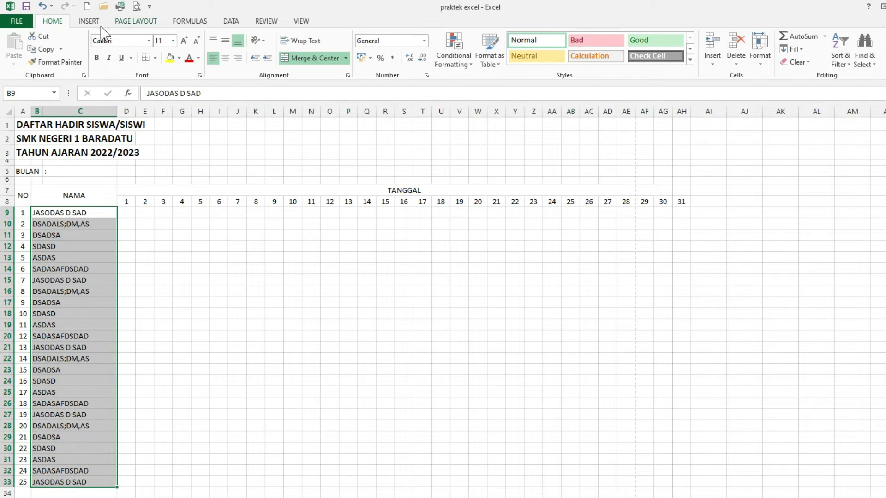
{"action": "left_click", "coordinate": [268, 59]}
{"action": "left_click", "coordinate": [162, 347]}
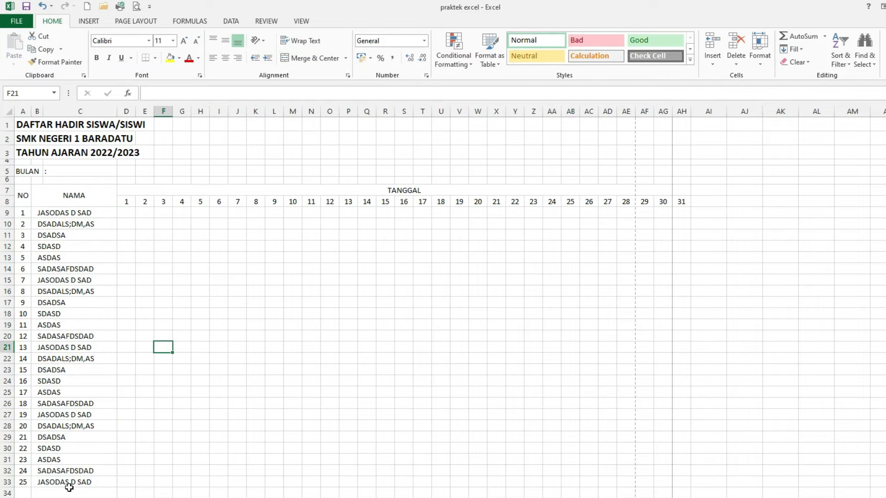
{"action": "left_click", "coordinate": [79, 324]}
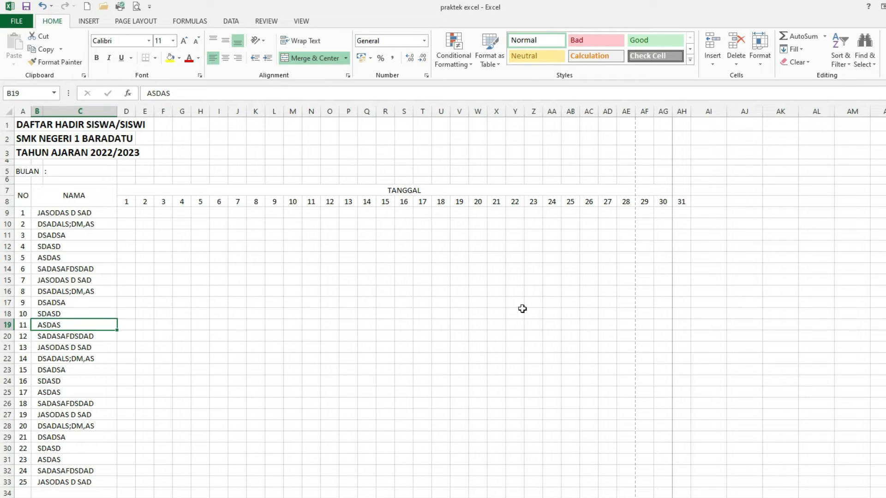
{"action": "left_click", "coordinate": [238, 370]}
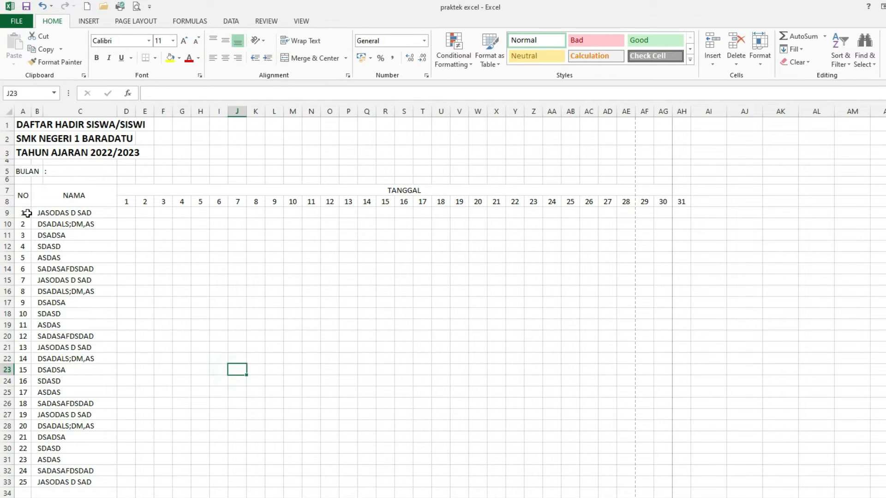
Apply thin solid outline and inside borders to the whole attendance table, A7:AH33
{"action": "left_click", "coordinate": [22, 196]}
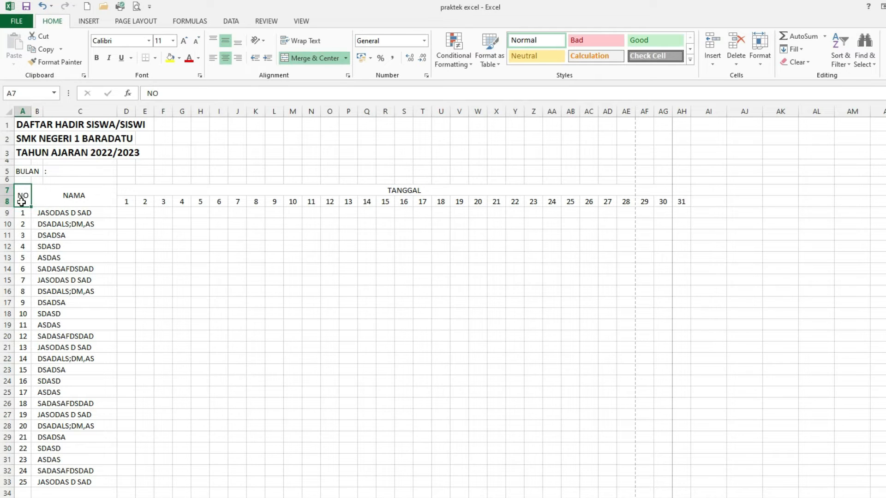
{"action": "left_click_drag", "start_coordinate": [21, 198], "coordinate": [667, 480]}
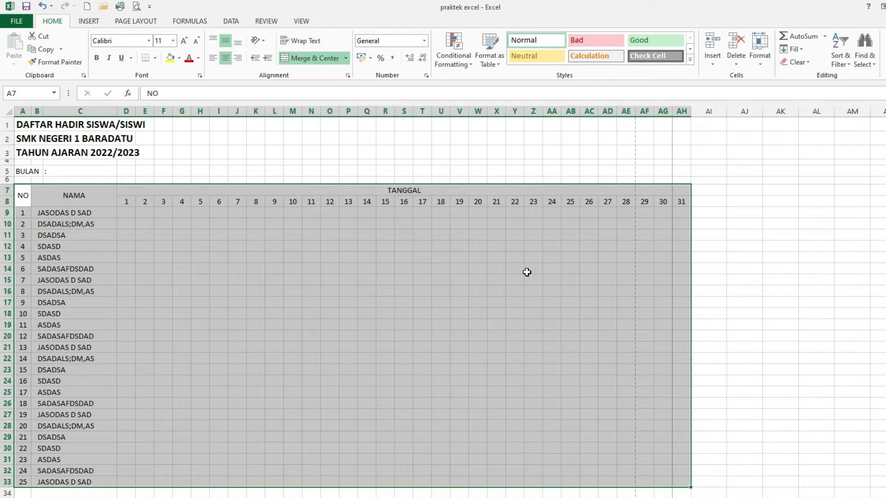
{"action": "right_click", "coordinate": [367, 224]}
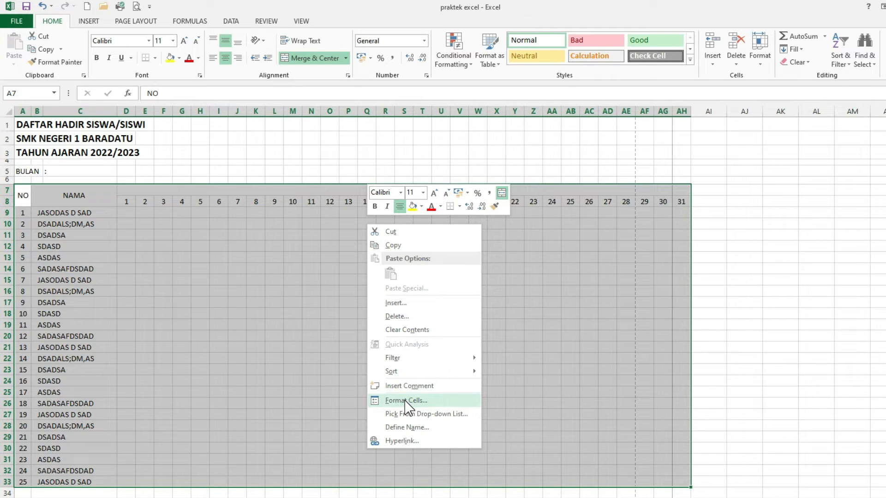
{"action": "left_click", "coordinate": [406, 401]}
{"action": "left_click_drag", "start_coordinate": [333, 273], "coordinate": [320, 220]}
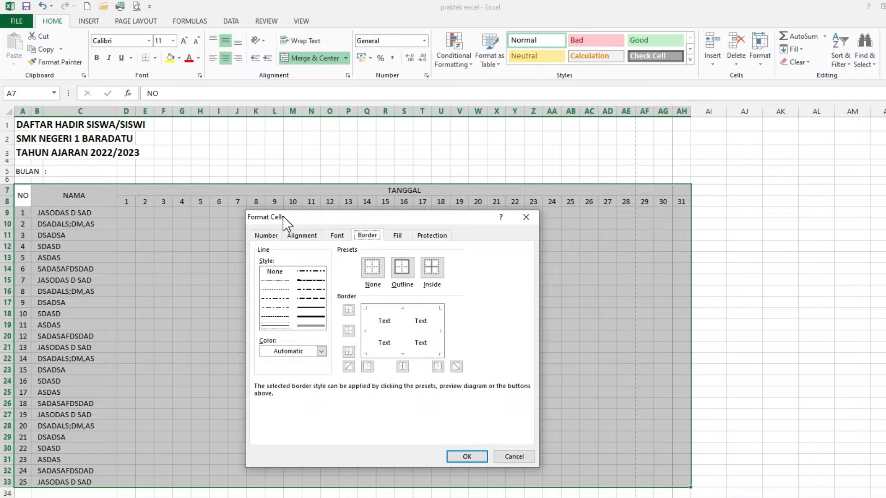
{"action": "left_click", "coordinate": [368, 236]}
{"action": "left_click", "coordinate": [283, 282]}
{"action": "left_click", "coordinate": [283, 289]}
{"action": "left_click", "coordinate": [273, 326]}
{"action": "left_click", "coordinate": [403, 267]}
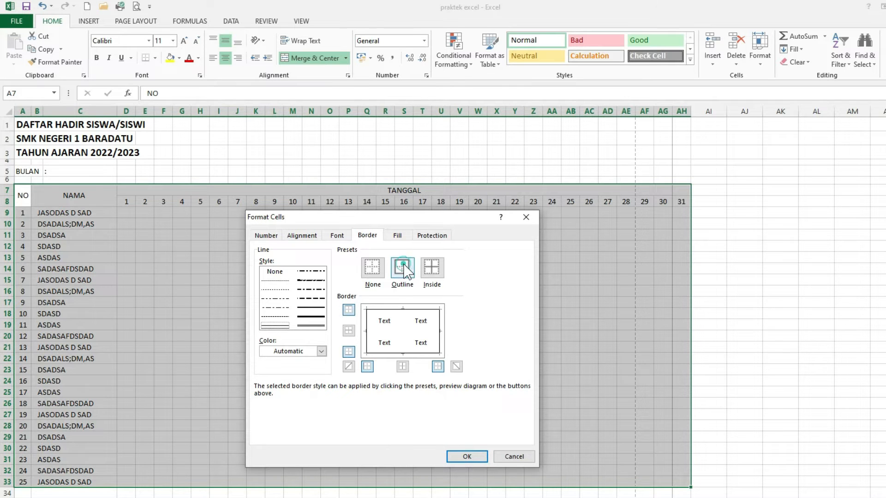
{"action": "left_click", "coordinate": [434, 268]}
{"action": "left_click", "coordinate": [467, 456]}
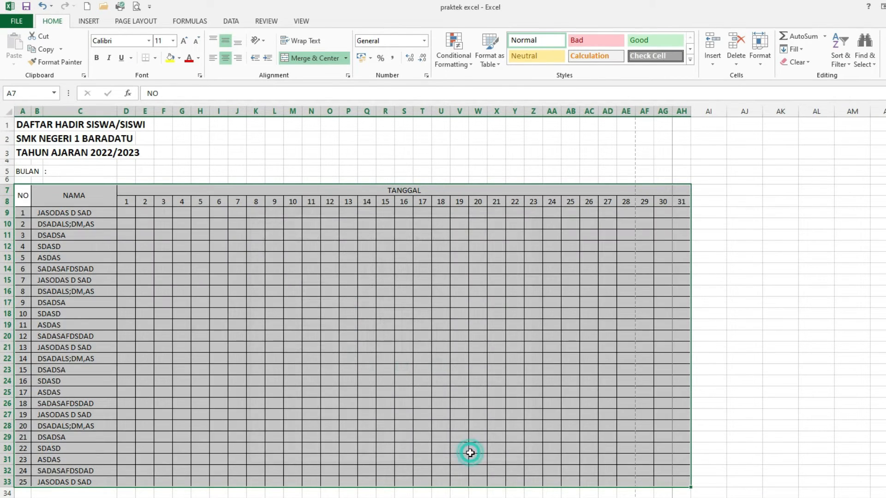
{"action": "left_click", "coordinate": [470, 450]}
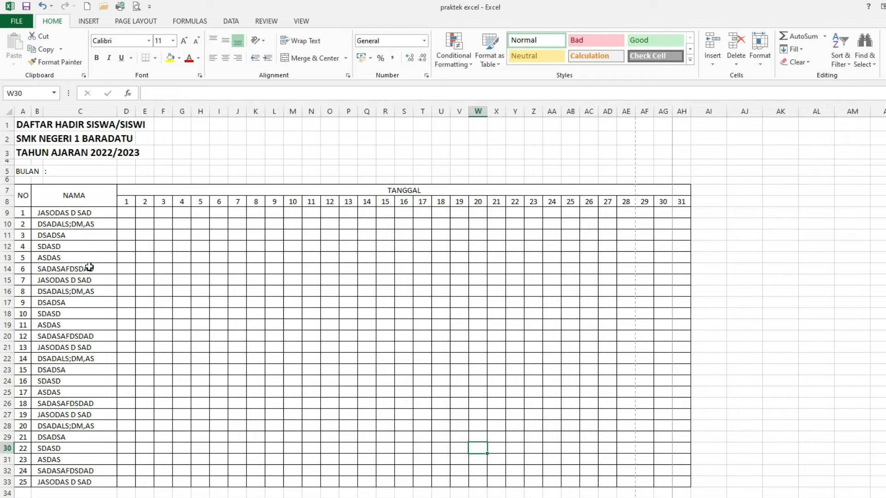
Enter the header "KEHADIRAN" in AI7 with the subheaders "S", "A" and "I" in AI8:AK8
{"action": "scroll", "coordinate": [626, 236], "scroll_direction": "right", "scroll_amount": 1}
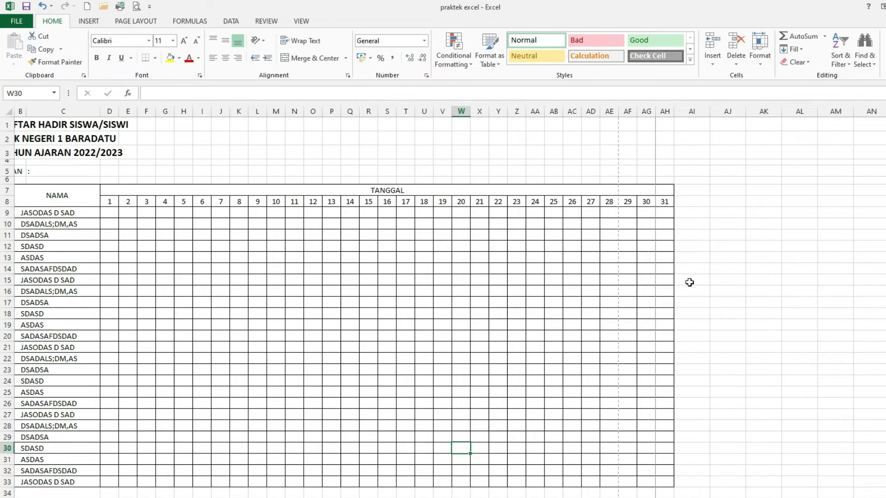
{"action": "left_click", "coordinate": [686, 189]}
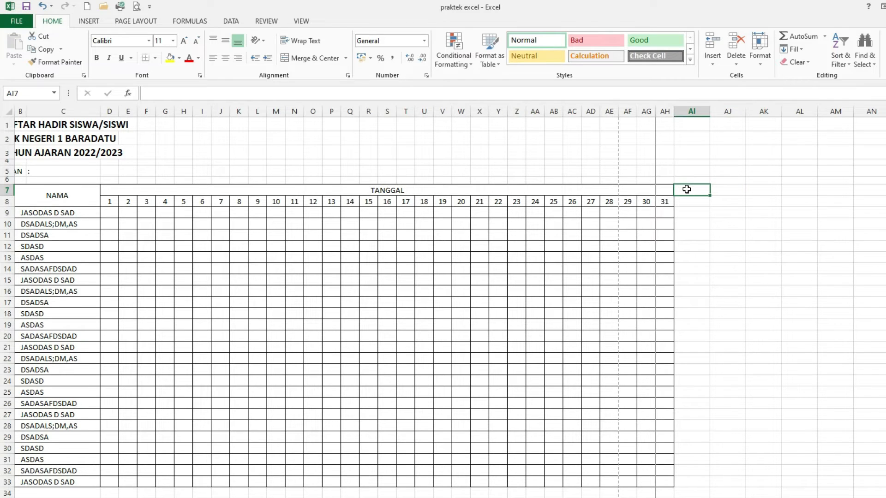
{"action": "type", "text": "KEHADIRAN"}
{"action": "key", "text": "Return"}
{"action": "type", "text": "S"}
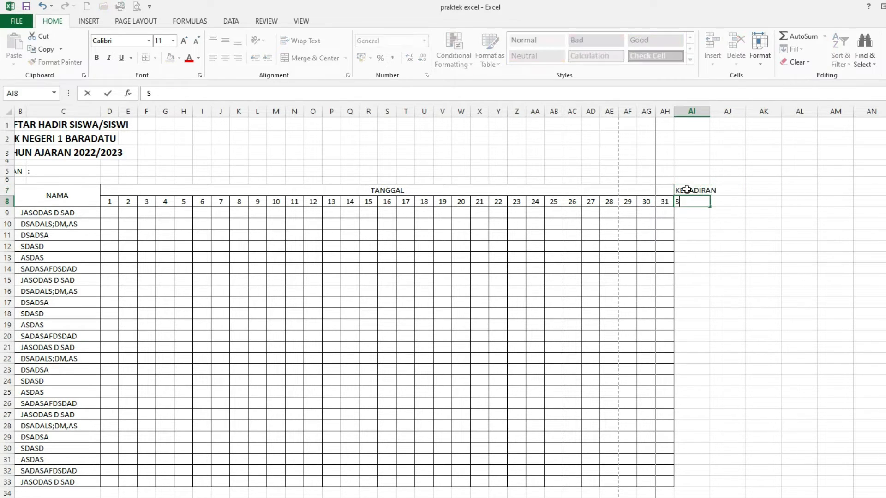
{"action": "key", "text": "Tab"}
{"action": "type", "text": "A"}
{"action": "key", "text": "Tab"}
{"action": "type", "text": "I"}
{"action": "key", "text": "Left"}
{"action": "key", "text": "Left"}
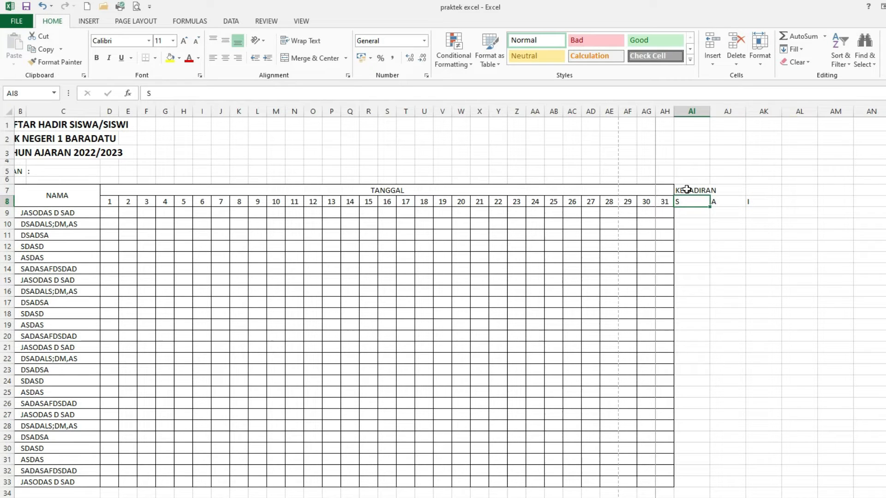
Enter the header "JML" in AL7 with "HADIR" directly below it in AL8
{"action": "key", "text": "Right"}
{"action": "key", "text": "Right"}
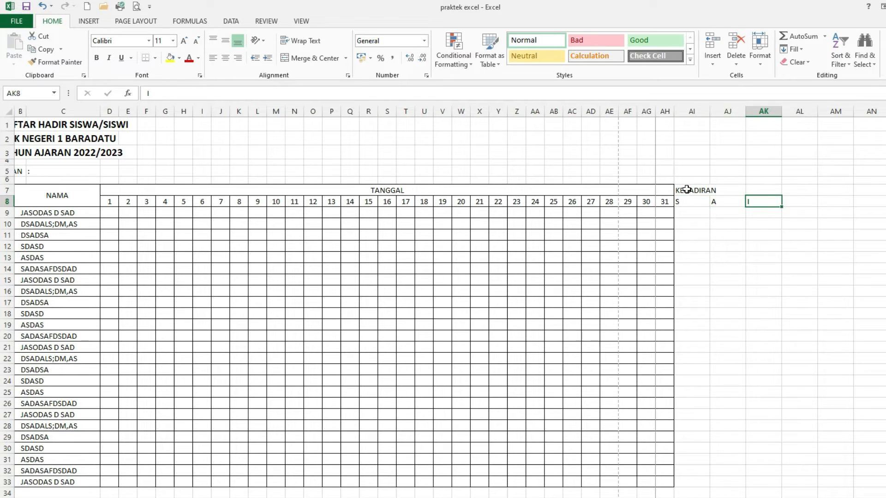
{"action": "key", "text": "Right"}
{"action": "key", "text": "Up"}
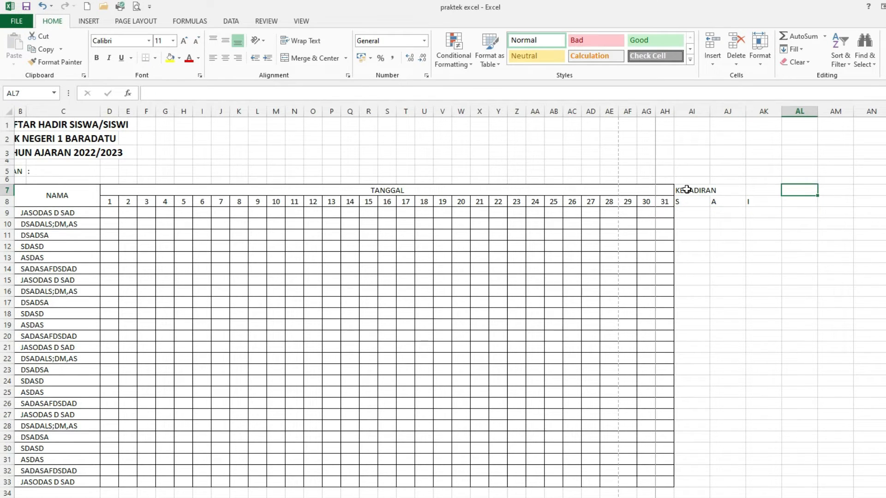
{"action": "type", "text": "JML"}
{"action": "key", "text": "Return"}
{"action": "type", "text": "HADIR"}
{"action": "key", "text": "Return"}
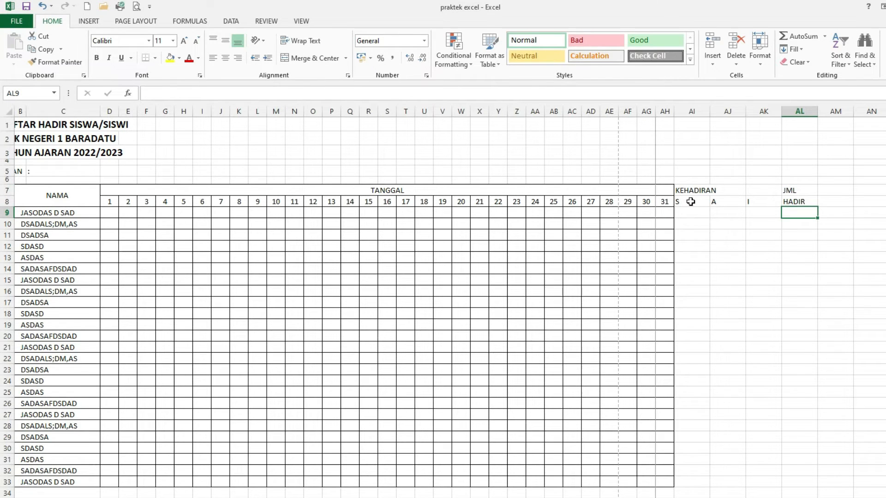
Set the width of the "S", "A" and "I" columns, AI to AK, to 4
{"action": "left_click_drag", "start_coordinate": [688, 200], "coordinate": [763, 201]}
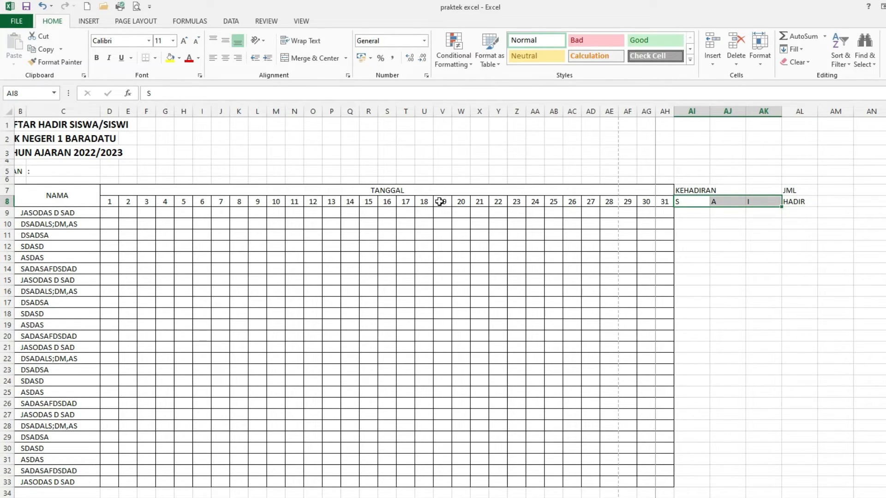
{"action": "left_click", "coordinate": [687, 203]}
{"action": "left_click_drag", "start_coordinate": [687, 203], "coordinate": [759, 202]}
{"action": "left_click", "coordinate": [760, 55]}
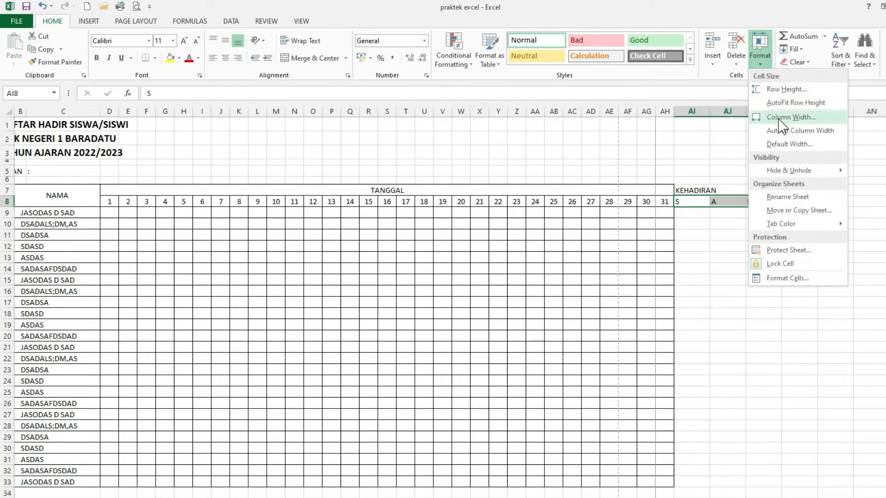
{"action": "left_click", "coordinate": [780, 118]}
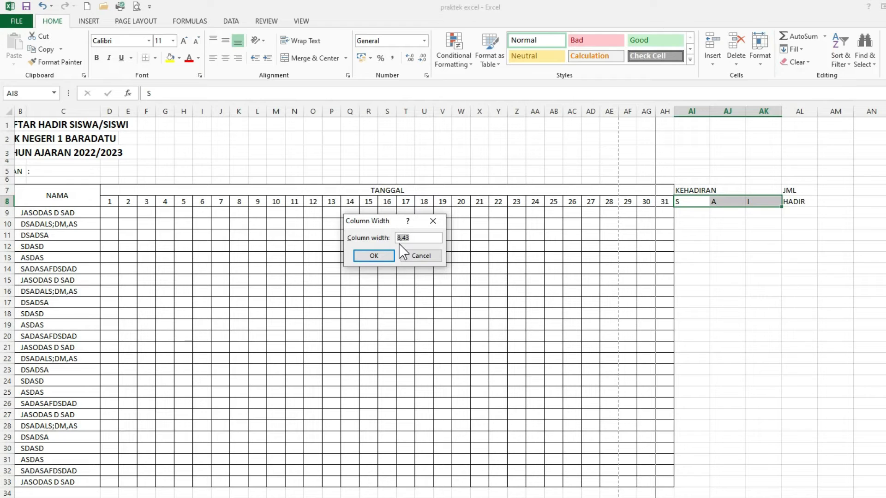
{"action": "type", "text": "4"}
{"action": "left_click", "coordinate": [375, 254]}
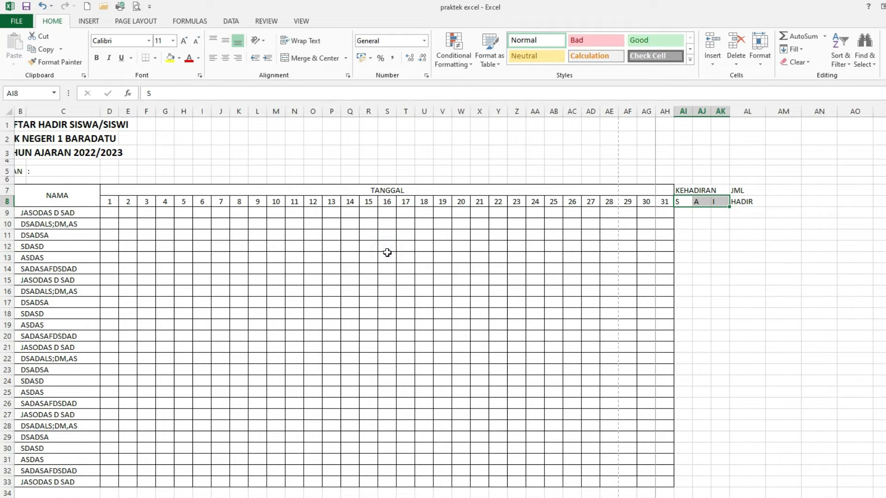
{"action": "left_click", "coordinate": [747, 269]}
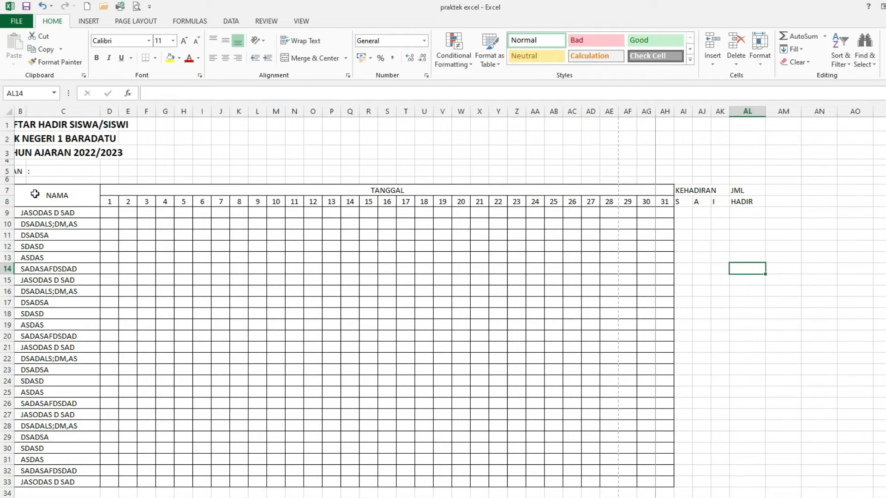
Apply thin solid outline and inside borders to the attendance summary range AI7:AL33
{"action": "left_click_drag", "start_coordinate": [682, 190], "coordinate": [730, 484]}
{"action": "right_click", "coordinate": [731, 484]}
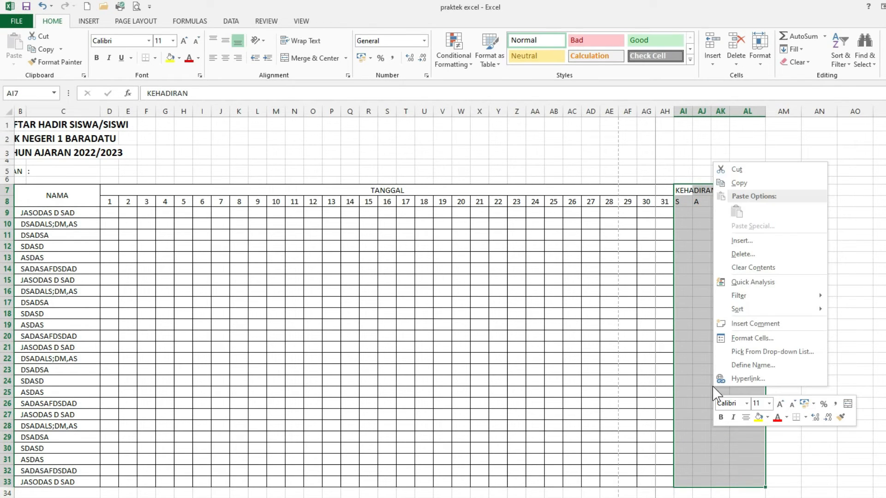
{"action": "left_click", "coordinate": [778, 346]}
{"action": "left_click", "coordinate": [746, 228]}
{"action": "left_click", "coordinate": [658, 318]}
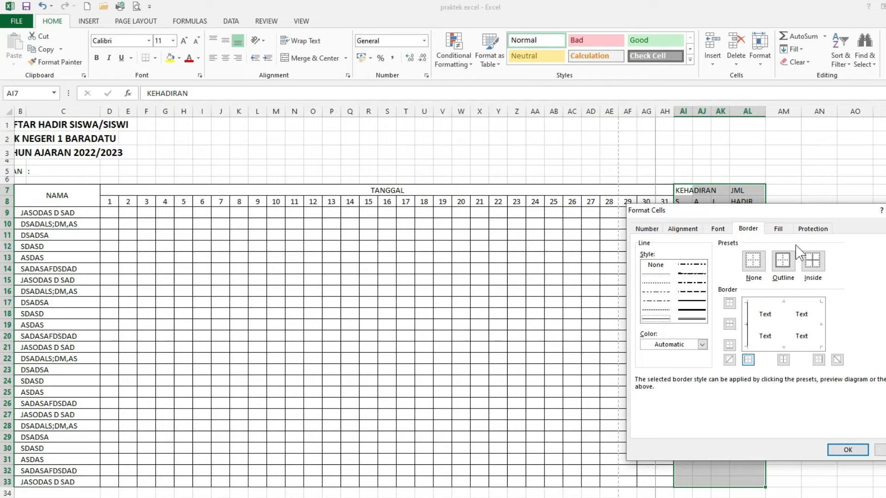
{"action": "left_click", "coordinate": [783, 261]}
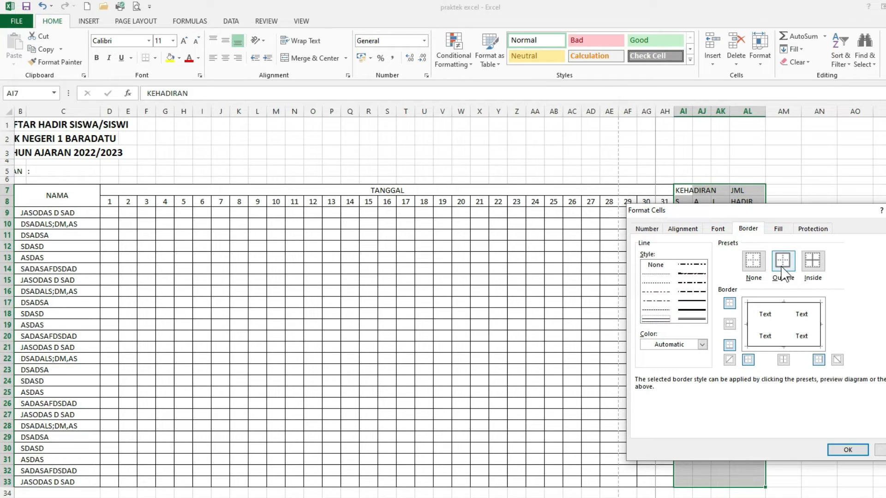
{"action": "left_click", "coordinate": [812, 262]}
{"action": "left_click", "coordinate": [848, 449]}
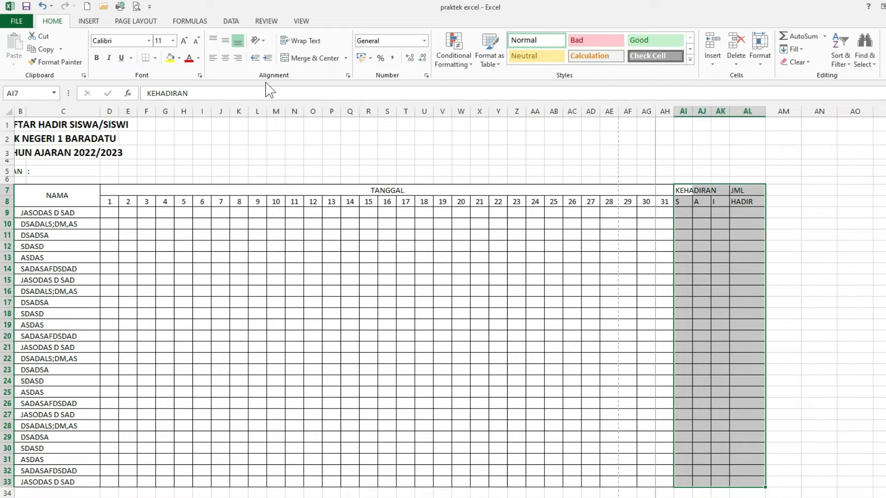
Center the contents of AI7:AL33 horizontally and merge and center the "KEHADIRAN" header across AI7:AK7
{"action": "left_click", "coordinate": [226, 58]}
{"action": "left_click", "coordinate": [683, 269]}
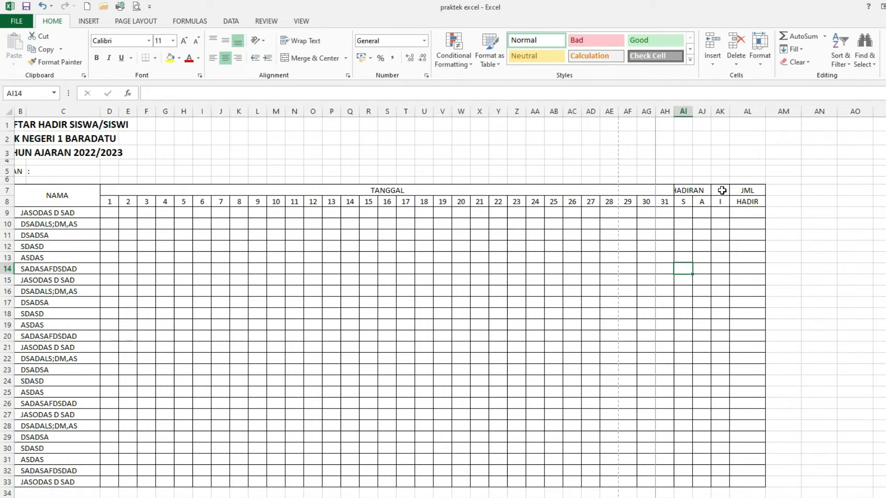
{"action": "left_click_drag", "start_coordinate": [681, 190], "coordinate": [721, 191]}
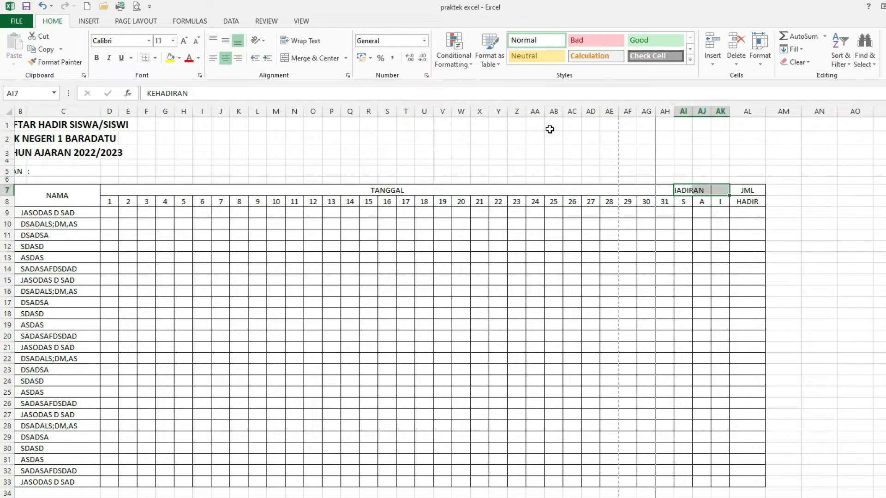
{"action": "left_click", "coordinate": [305, 65]}
{"action": "left_click", "coordinate": [701, 279]}
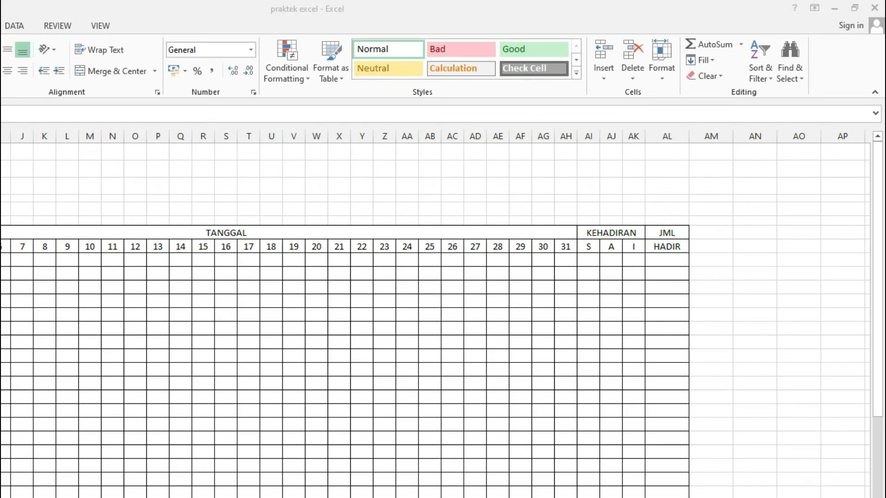
Remove the horizontal border between "JML" in AL7 and "HADIR" in AL8
{"action": "left_click", "coordinate": [674, 240]}
{"action": "left_click", "coordinate": [674, 247]}
{"action": "left_click", "coordinate": [700, 249]}
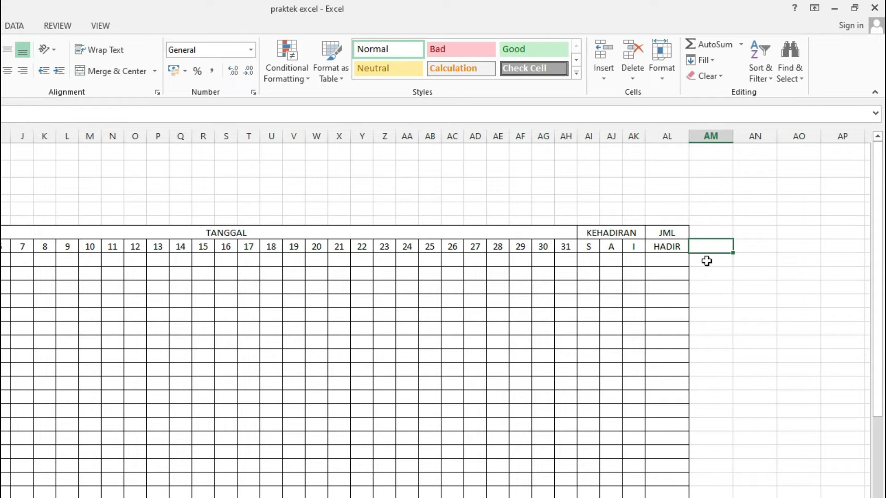
{"action": "left_click_drag", "start_coordinate": [668, 233], "coordinate": [672, 243]}
{"action": "left_click", "coordinate": [669, 233]}
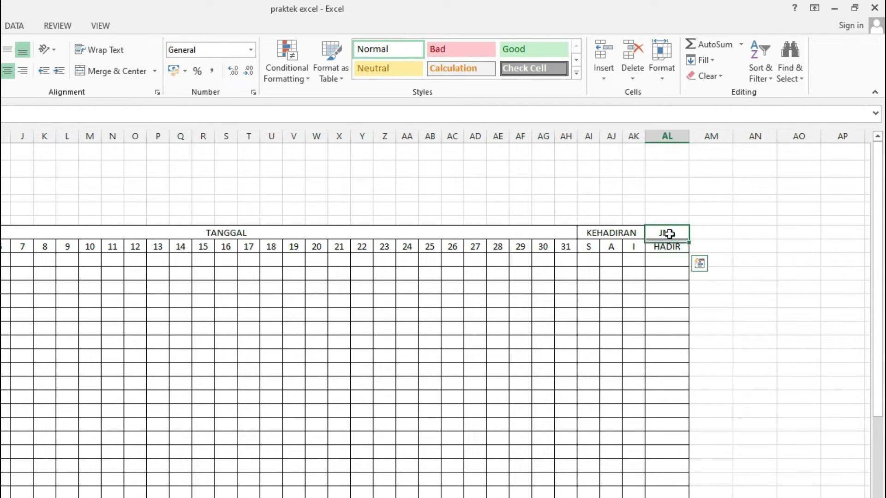
{"action": "left_click_drag", "start_coordinate": [669, 232], "coordinate": [670, 249]}
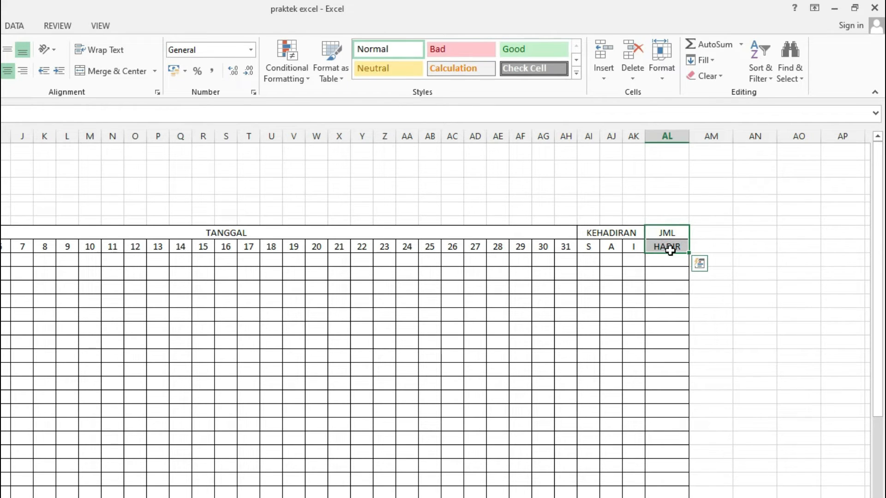
{"action": "right_click", "coordinate": [669, 238]}
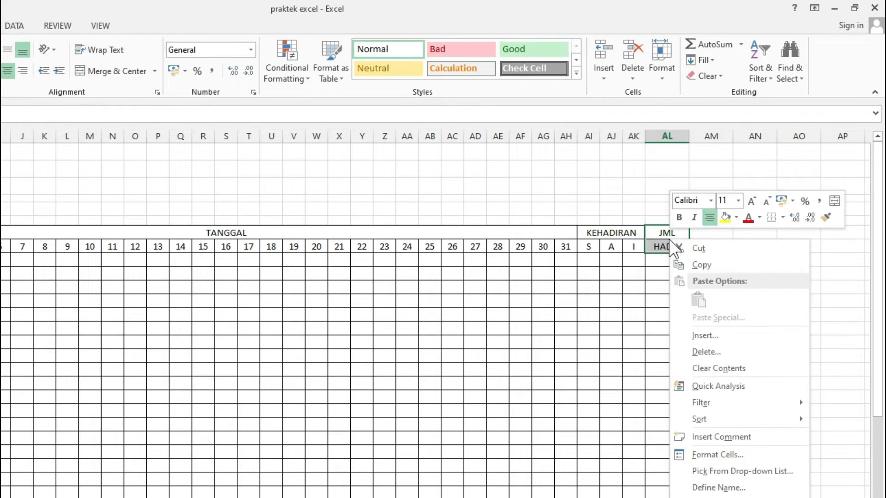
{"action": "left_click", "coordinate": [717, 455]}
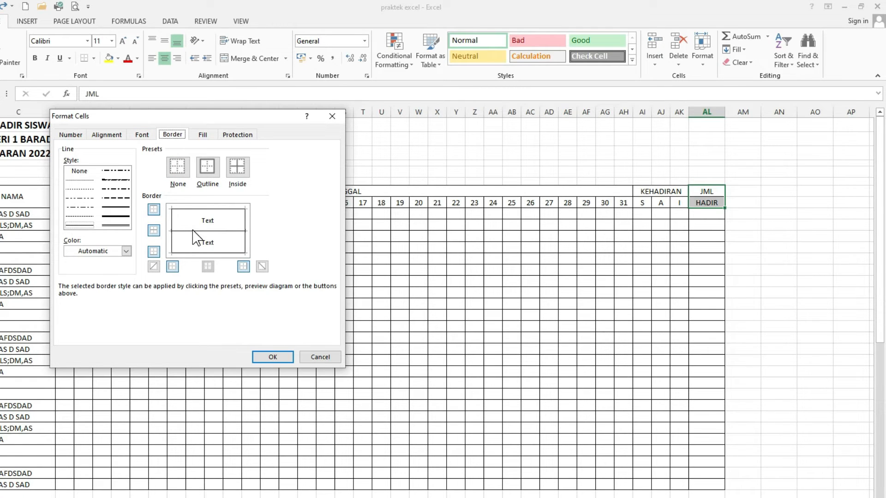
{"action": "left_click", "coordinate": [195, 233]}
{"action": "left_click", "coordinate": [275, 358]}
{"action": "left_click", "coordinate": [762, 262]}
{"action": "left_click", "coordinate": [707, 191]}
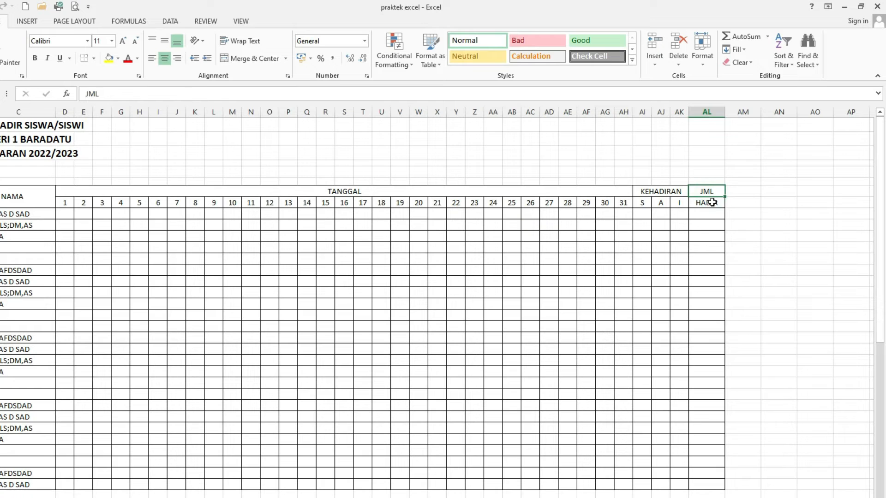
{"action": "left_click", "coordinate": [714, 203]}
{"action": "left_click_drag", "start_coordinate": [710, 190], "coordinate": [708, 199]}
{"action": "left_click", "coordinate": [741, 203]}
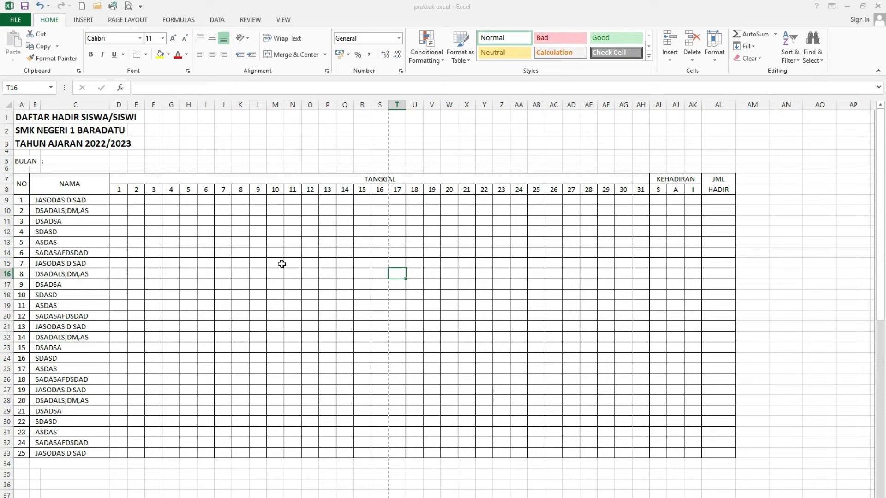
Merge and center each of the three title lines in rows 1 to 3 across columns A to AL
{"action": "left_click", "coordinate": [19, 117]}
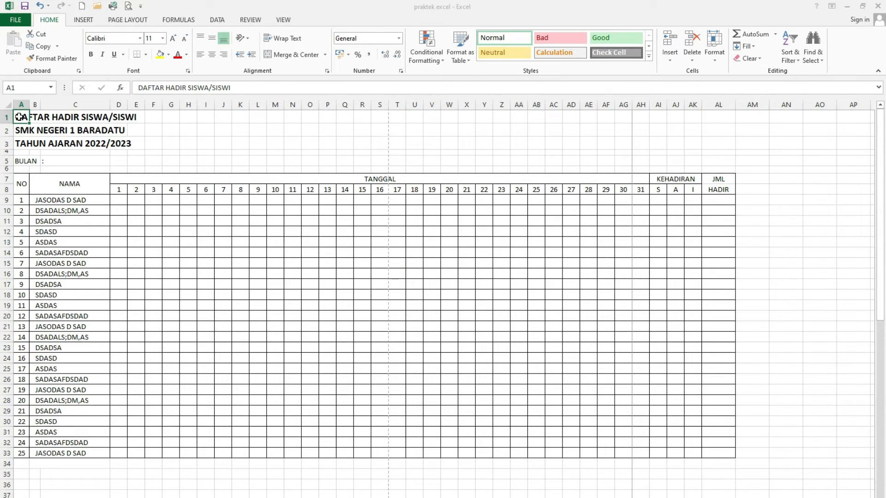
{"action": "left_click_drag", "start_coordinate": [19, 117], "coordinate": [709, 119]}
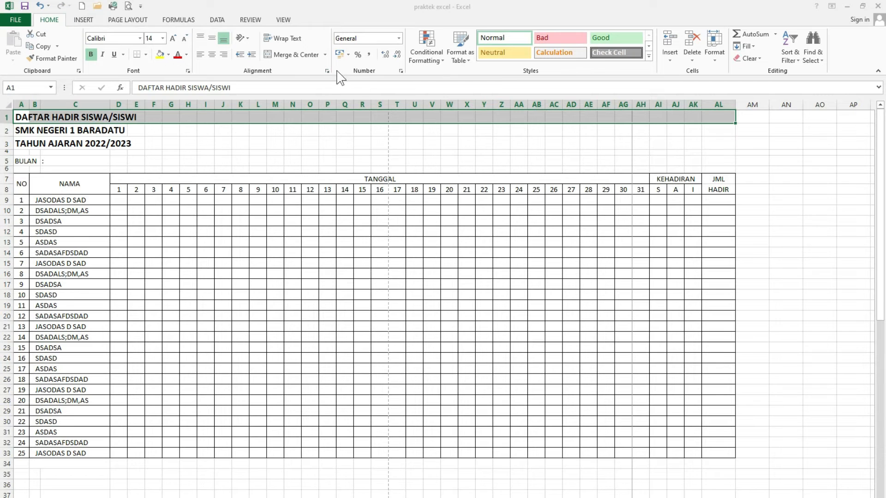
{"action": "left_click", "coordinate": [298, 59]}
{"action": "left_click_drag", "start_coordinate": [21, 130], "coordinate": [721, 133]}
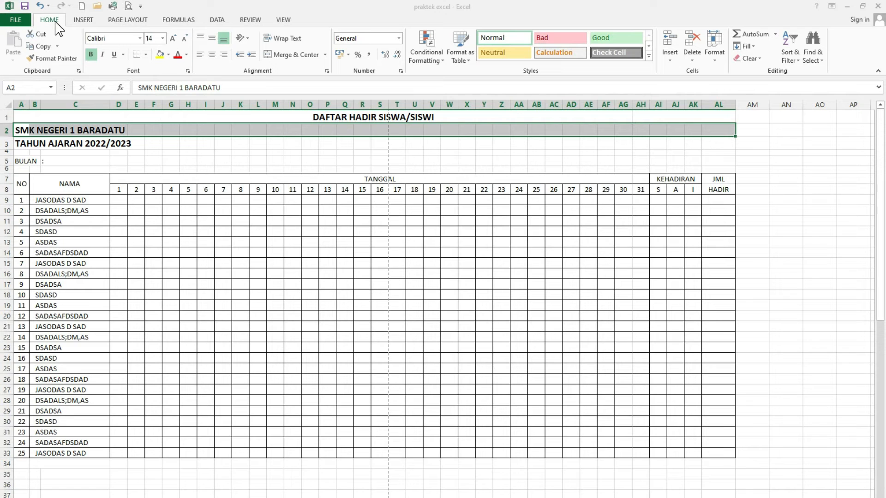
{"action": "left_click", "coordinate": [277, 54]}
{"action": "left_click_drag", "start_coordinate": [21, 143], "coordinate": [724, 143]}
{"action": "left_click", "coordinate": [281, 55]}
{"action": "left_click", "coordinate": [519, 284]}
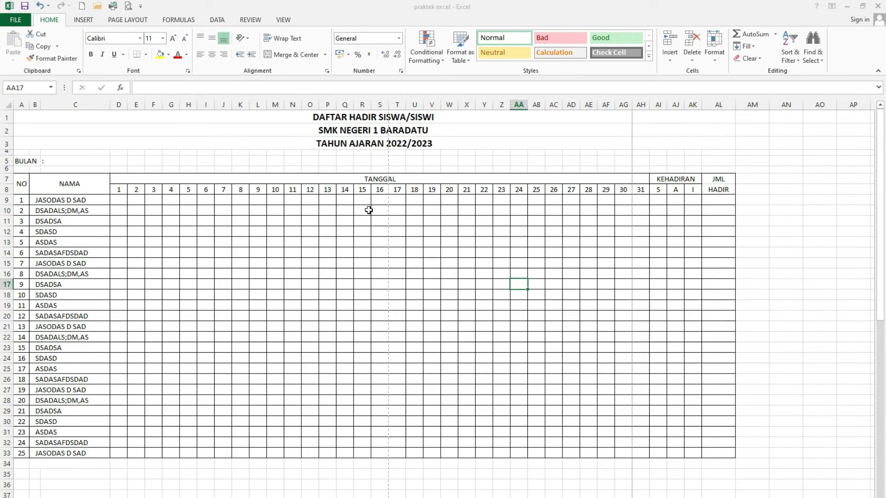
{"action": "left_click_drag", "start_coordinate": [358, 124], "coordinate": [359, 134]}
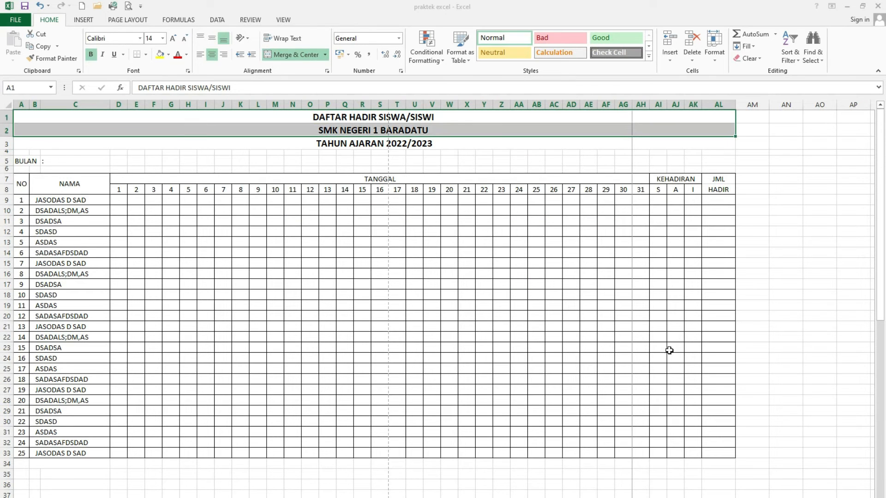
{"action": "scroll", "coordinate": [684, 369], "scroll_direction": "down", "scroll_amount": 1}
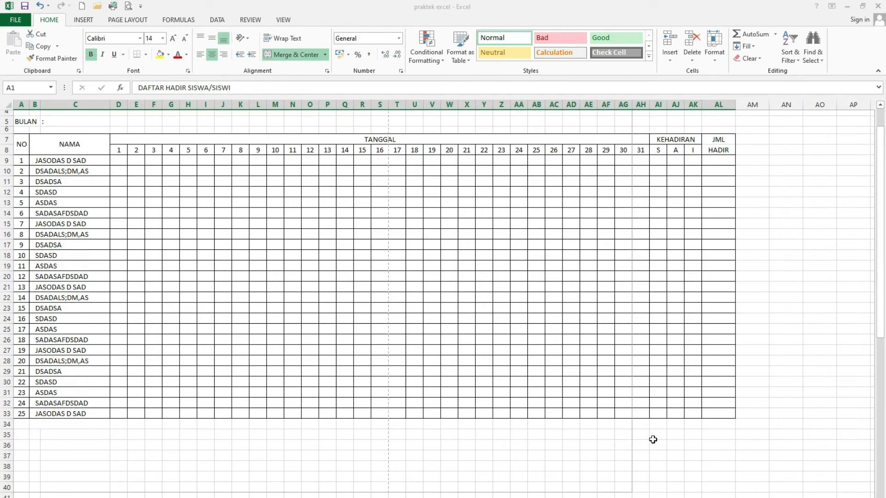
{"action": "scroll", "coordinate": [634, 435], "scroll_direction": "up", "scroll_amount": 1}
{"action": "scroll", "coordinate": [631, 435], "scroll_direction": "down", "scroll_amount": 1}
{"action": "scroll", "coordinate": [620, 440], "scroll_direction": "up", "scroll_amount": 1}
Enter "Baradatu,..............................." in AG35 and "Wali Kelas X" in AG36 below the table
{"action": "left_click", "coordinate": [625, 475]}
{"action": "scroll", "coordinate": [646, 470], "scroll_direction": "down", "scroll_amount": 1}
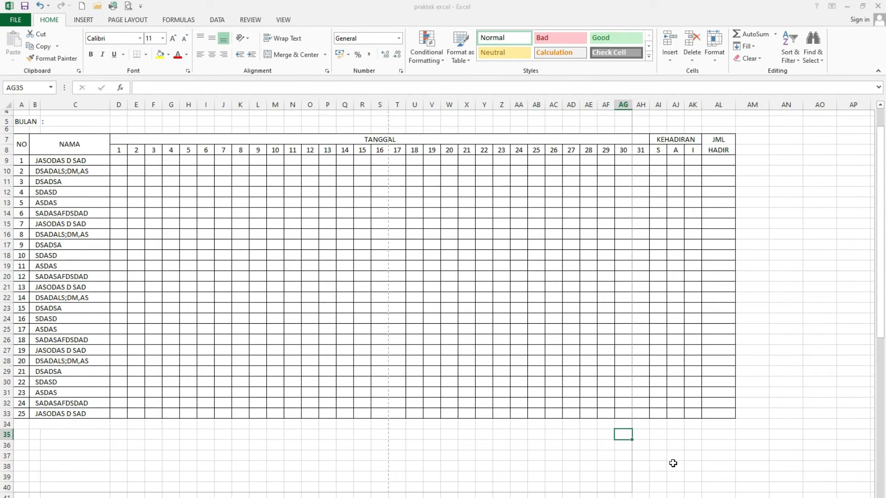
{"action": "scroll", "coordinate": [673, 463], "scroll_direction": "up", "scroll_amount": 1}
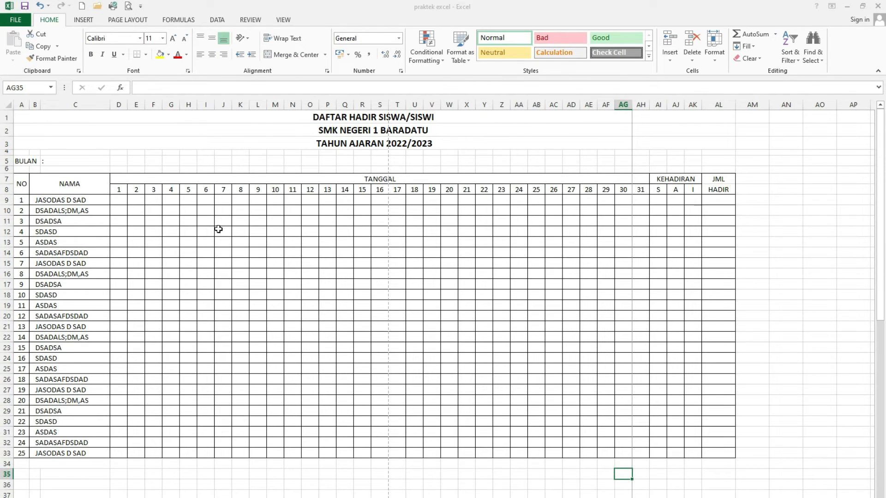
{"action": "scroll", "coordinate": [696, 383], "scroll_direction": "down", "scroll_amount": 1}
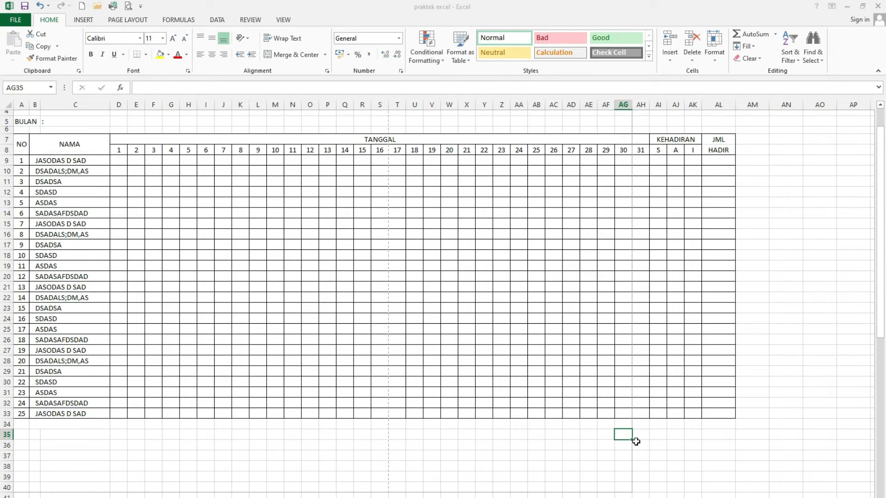
{"action": "scroll", "coordinate": [635, 442], "scroll_direction": "up", "scroll_amount": 1}
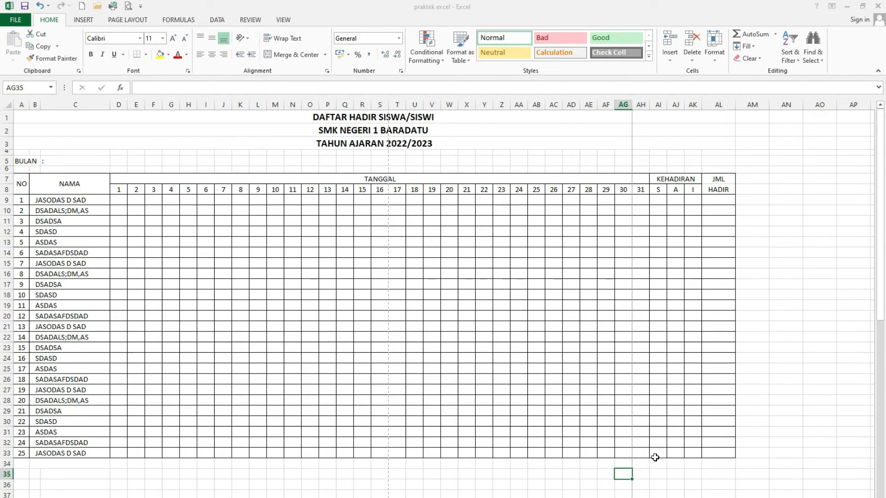
{"action": "scroll", "coordinate": [655, 458], "scroll_direction": "down", "scroll_amount": 1}
{"action": "type", "text": "BArad"}
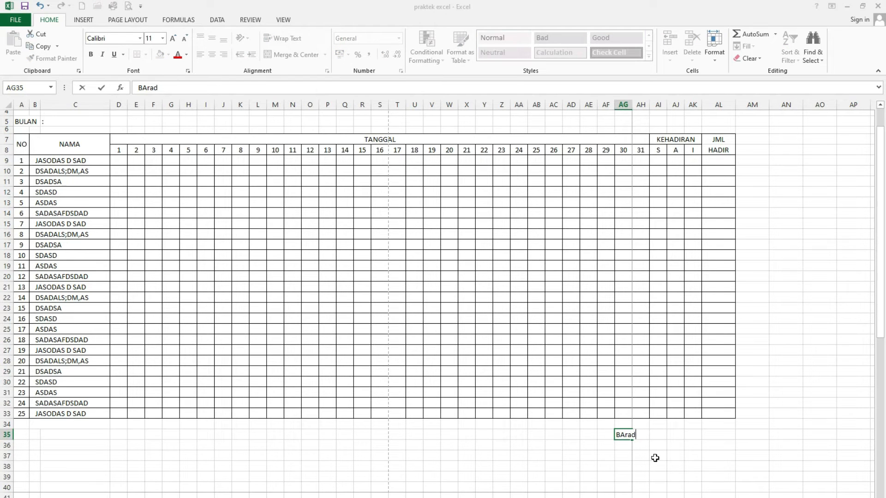
{"action": "type", "text": "atu,................................"}
{"action": "key", "text": "Return"}
{"action": "type", "text": "Wali Kelas X"}
Enter "." in AG40, below "Wali Kelas X", for the signature line
{"action": "key", "text": "Return"}
{"action": "key", "text": "Return"}
{"action": "key", "text": "Return"}
{"action": "scroll", "coordinate": [655, 458], "scroll_direction": "down", "scroll_amount": 1}
{"action": "left_click", "coordinate": [631, 478]}
{"action": "left_click", "coordinate": [626, 465]}
{"action": "left_click", "coordinate": [636, 483]}
{"action": "left_click", "coordinate": [623, 467]}
{"action": "left_click", "coordinate": [623, 474]}
{"action": "left_click", "coordinate": [622, 466]}
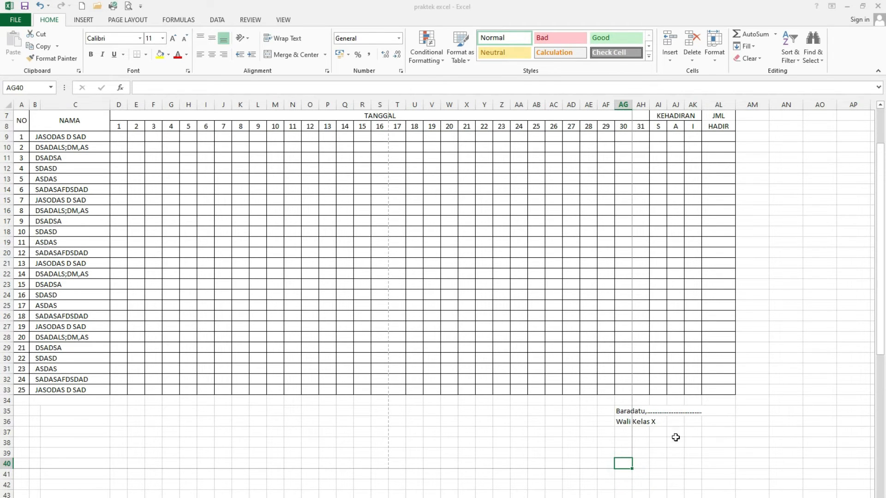
{"action": "type", "text": "."}
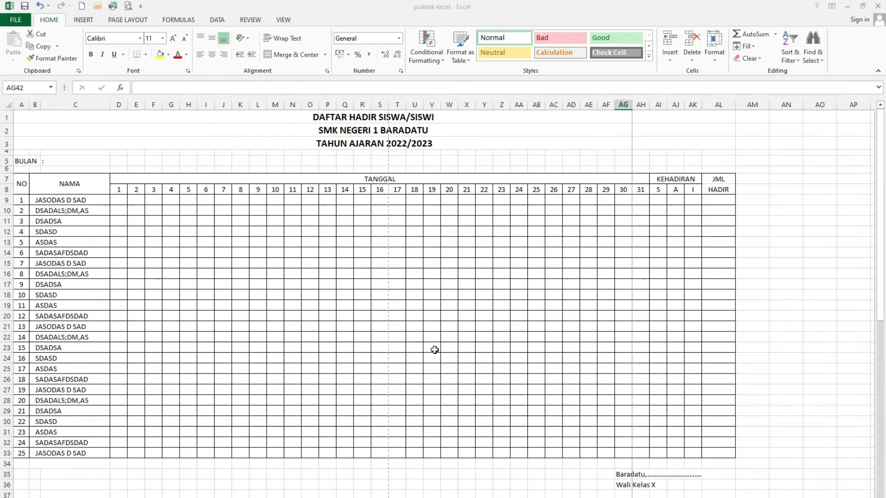
Review the attendance list from the title lines down to the homeroom teacher's signature block
{"action": "scroll", "coordinate": [437, 255], "scroll_direction": "down", "scroll_amount": 3}
{"action": "scroll", "coordinate": [623, 414], "scroll_direction": "up", "scroll_amount": 1}
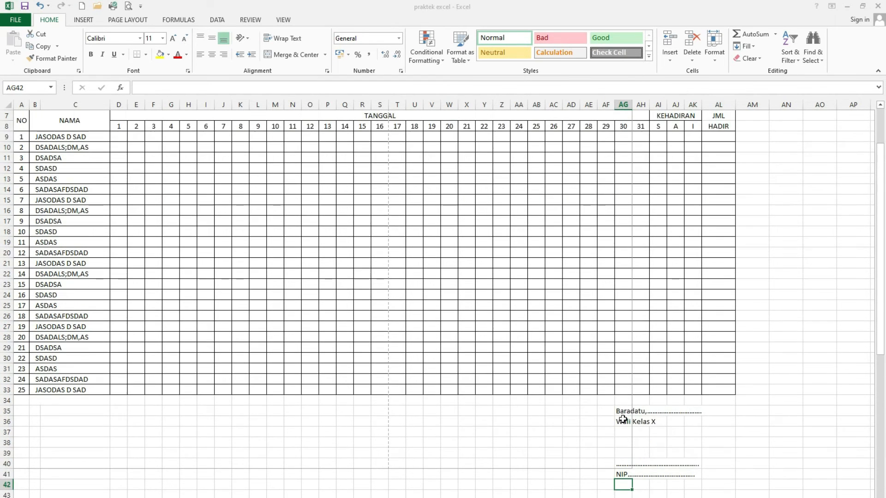
{"action": "scroll", "coordinate": [623, 419], "scroll_direction": "up", "scroll_amount": 2}
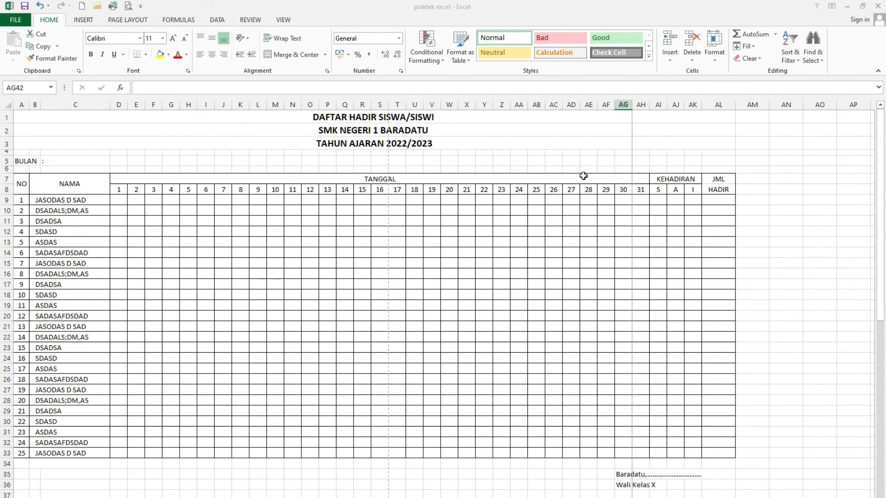
{"action": "scroll", "coordinate": [626, 414], "scroll_direction": "down", "scroll_amount": 1}
{"action": "scroll", "coordinate": [630, 418], "scroll_direction": "up", "scroll_amount": 1}
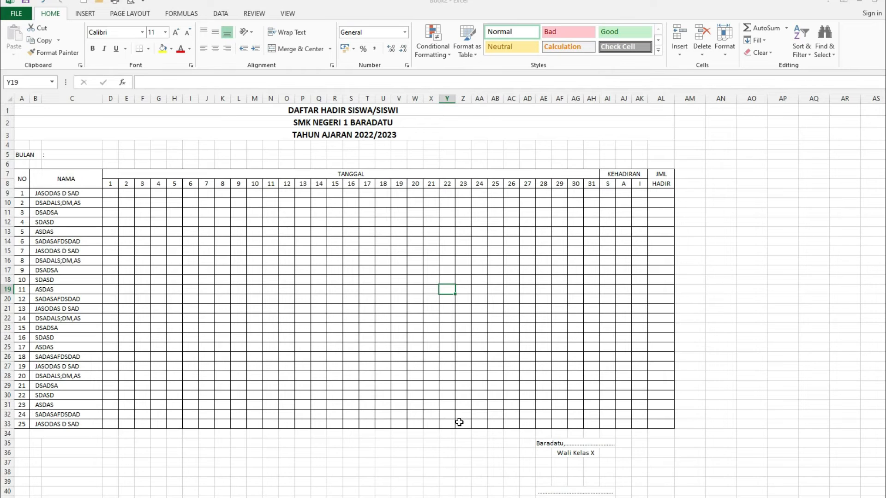
{"action": "scroll", "coordinate": [362, 386], "scroll_direction": "down", "scroll_amount": 3}
{"action": "scroll", "coordinate": [363, 388], "scroll_direction": "up", "scroll_amount": 3}
Open the print preview and check how the attendance list is split across the printed pages
{"action": "key", "text": "ctrl+p"}
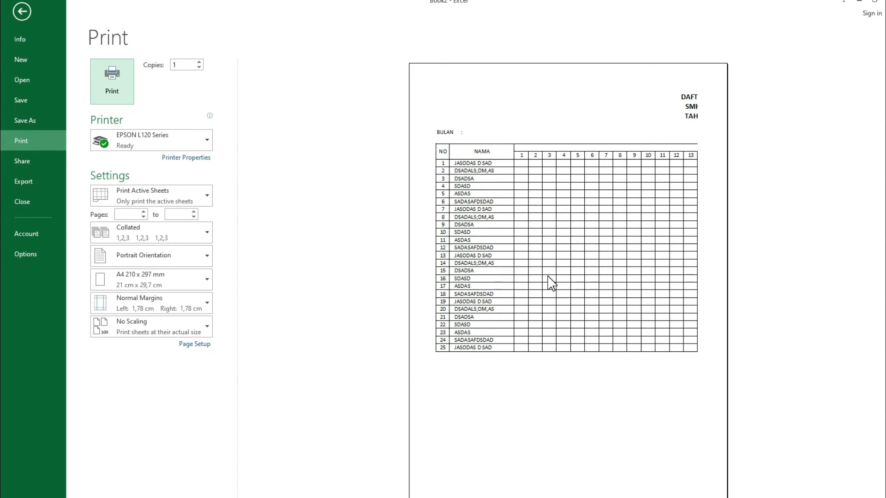
{"action": "scroll", "coordinate": [566, 257], "scroll_direction": "down", "scroll_amount": 1}
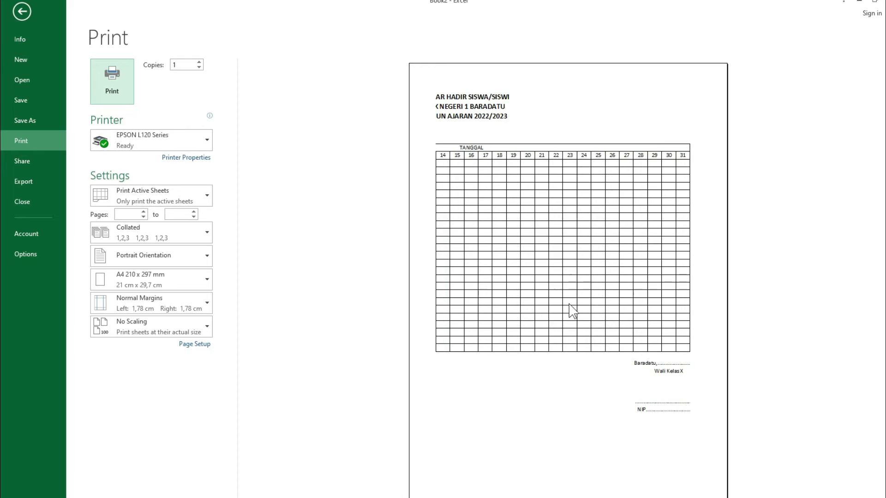
{"action": "scroll", "coordinate": [574, 323], "scroll_direction": "down", "scroll_amount": 1}
{"action": "scroll", "coordinate": [595, 363], "scroll_direction": "up", "scroll_amount": 1}
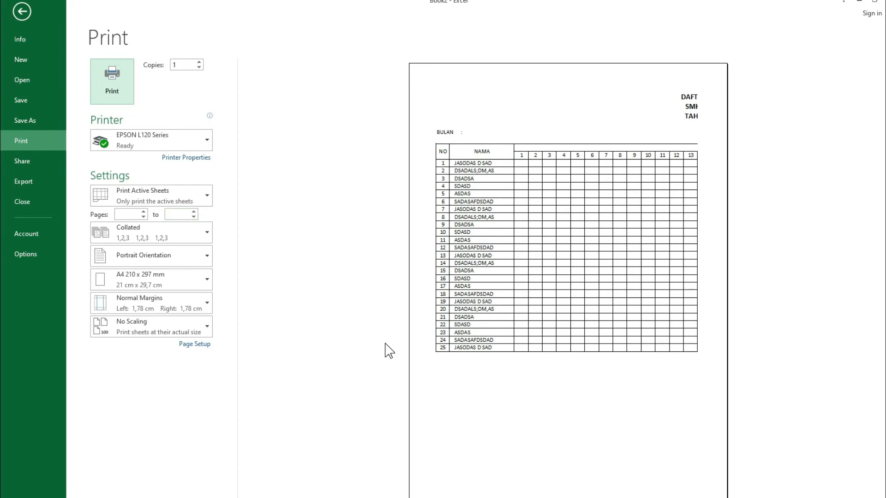
Open the page setup and look through the available paper sizes, leaving A4 selected
{"action": "left_click", "coordinate": [194, 346]}
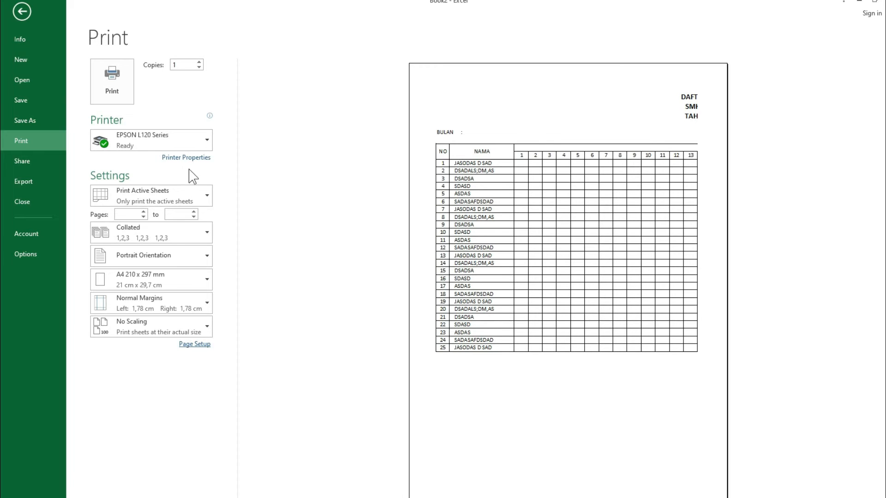
{"action": "mouse_move", "coordinate": [170, 142]}
{"action": "left_click", "coordinate": [190, 346]}
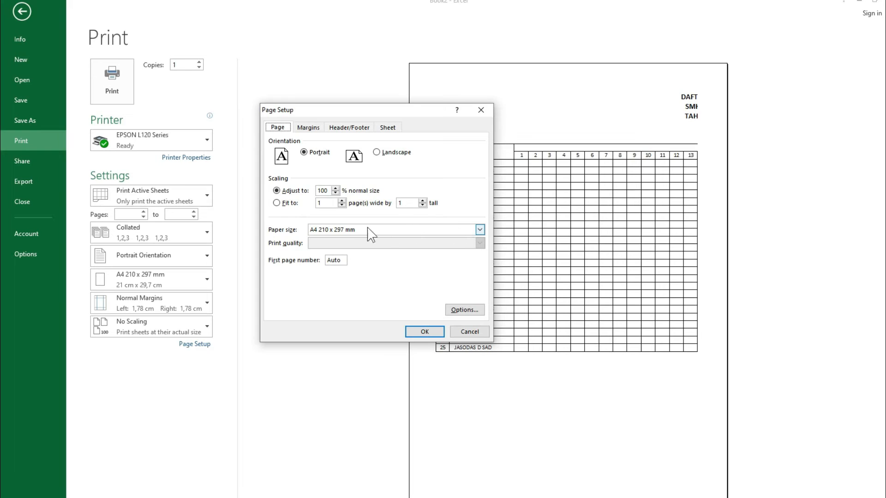
{"action": "left_click", "coordinate": [386, 230]}
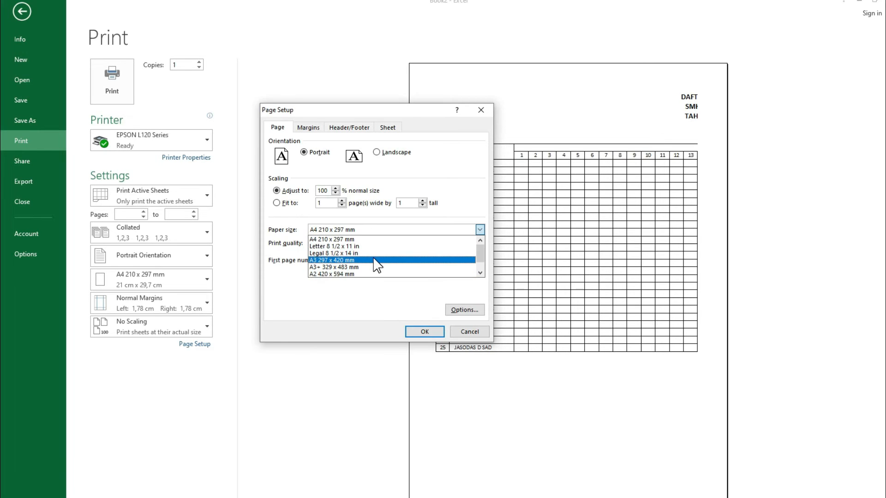
{"action": "scroll", "coordinate": [374, 258], "scroll_direction": "down", "scroll_amount": 1}
{"action": "scroll", "coordinate": [375, 262], "scroll_direction": "up", "scroll_amount": 1}
{"action": "scroll", "coordinate": [376, 262], "scroll_direction": "down", "scroll_amount": 1}
{"action": "scroll", "coordinate": [376, 263], "scroll_direction": "up", "scroll_amount": 1}
{"action": "scroll", "coordinate": [374, 268], "scroll_direction": "down", "scroll_amount": 1}
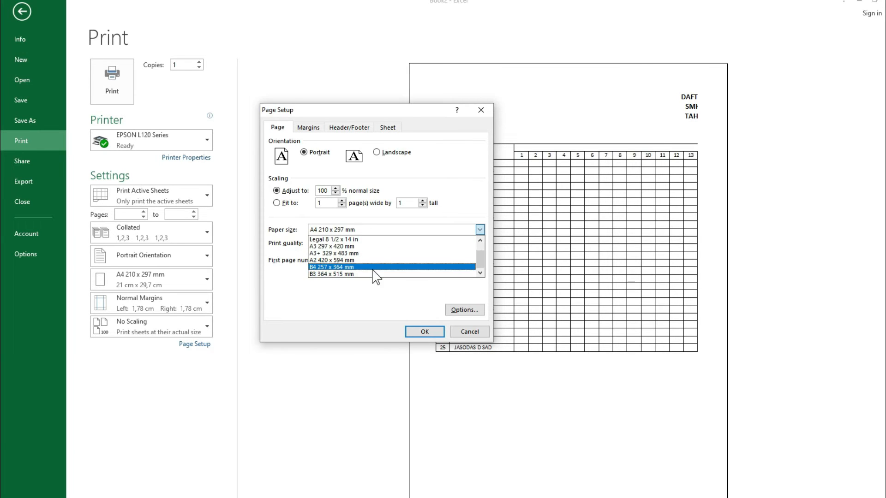
{"action": "left_click", "coordinate": [420, 212]}
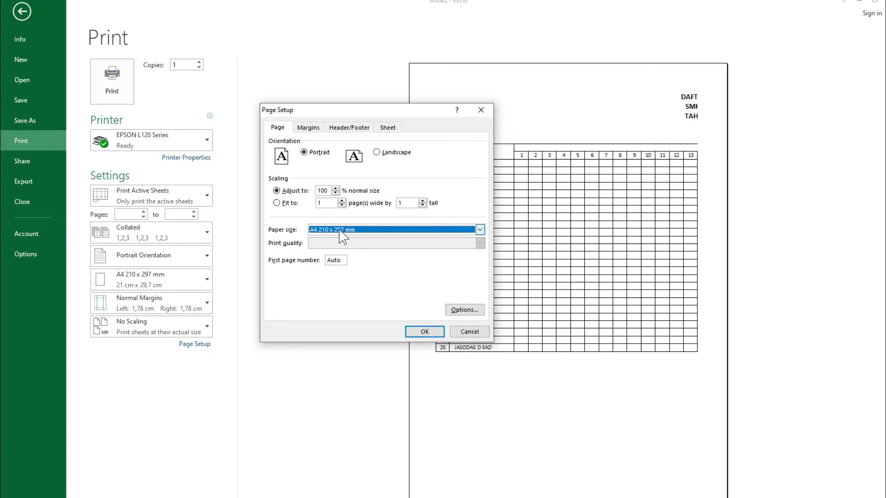
Define a custom paper size of 8.50 by 13.00 inches in the printer's properties
{"action": "left_click", "coordinate": [463, 310]}
{"action": "left_click_drag", "start_coordinate": [89, 21], "coordinate": [355, 111]}
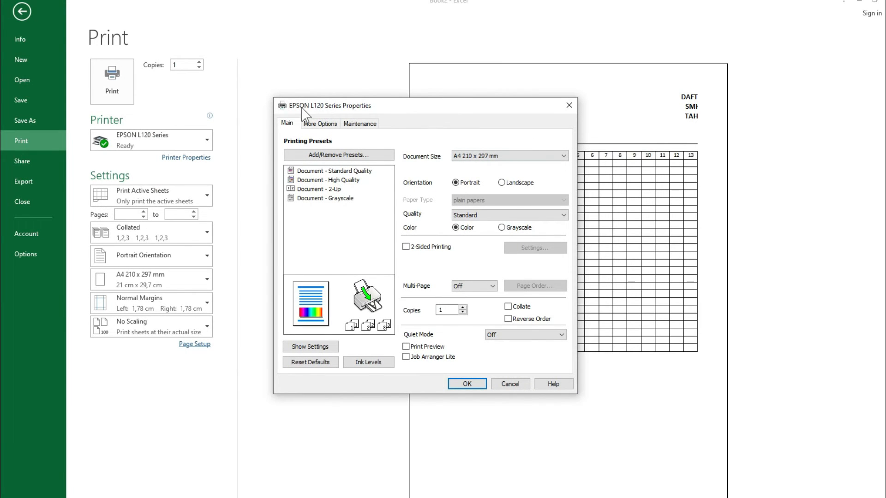
{"action": "left_click", "coordinate": [465, 157]}
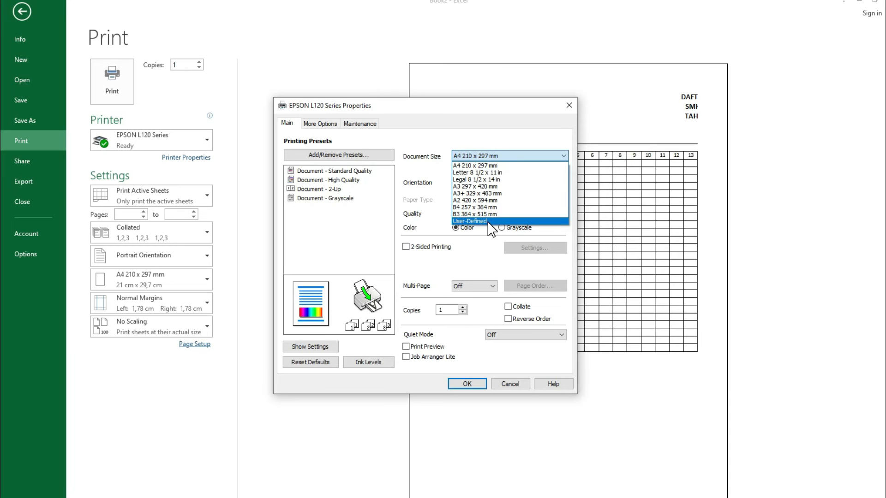
{"action": "left_click", "coordinate": [489, 222]}
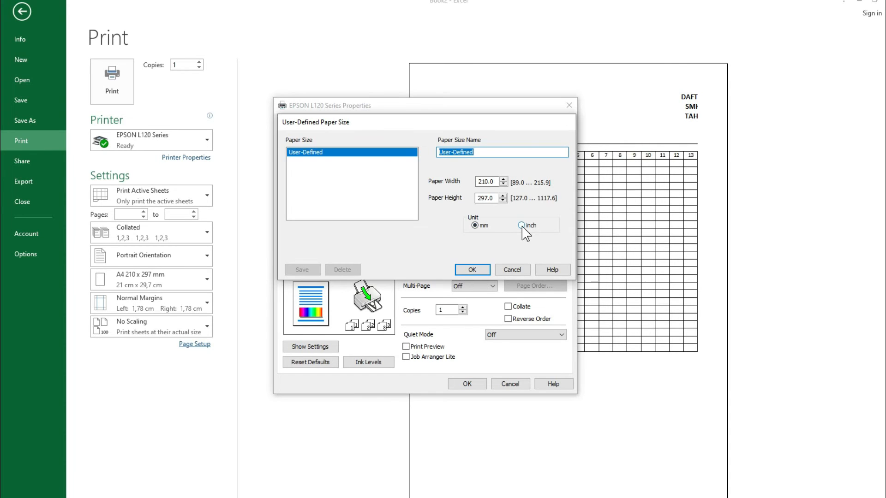
{"action": "left_click", "coordinate": [522, 226]}
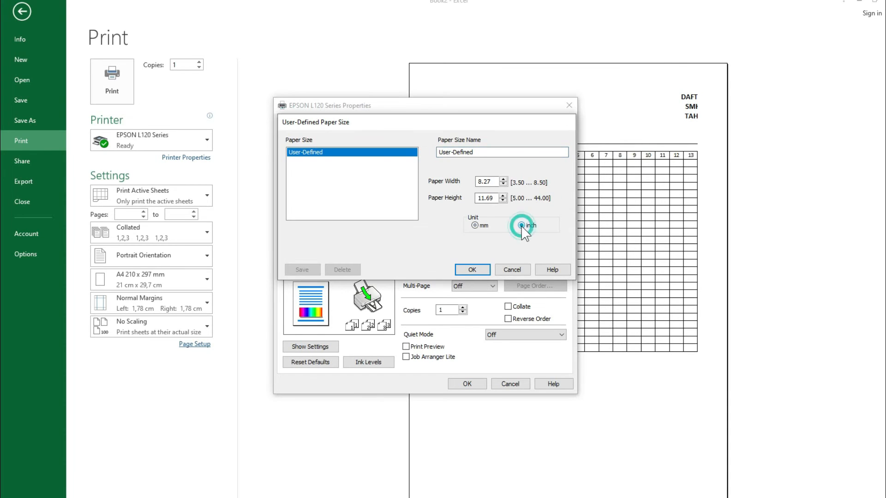
{"action": "double_click", "coordinate": [485, 181]}
{"action": "type", "text": "8.50"}
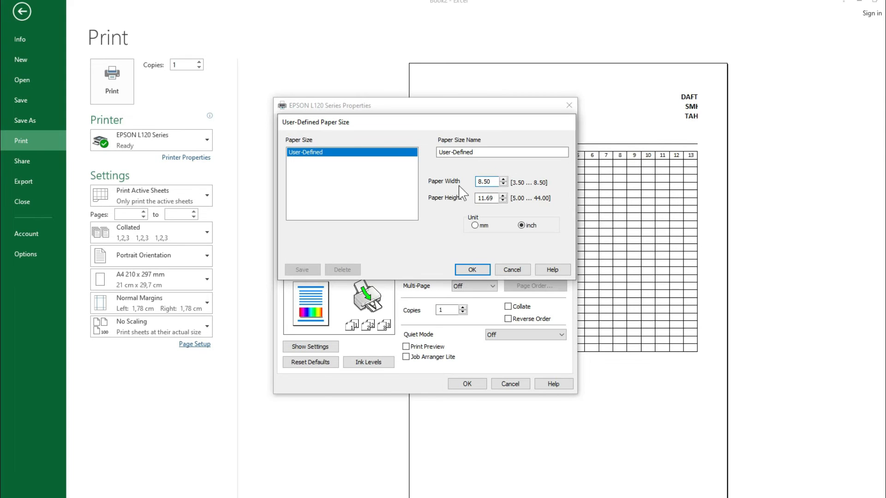
{"action": "double_click", "coordinate": [482, 198]}
{"action": "type", "text": "13.00"}
{"action": "left_click", "coordinate": [483, 268]}
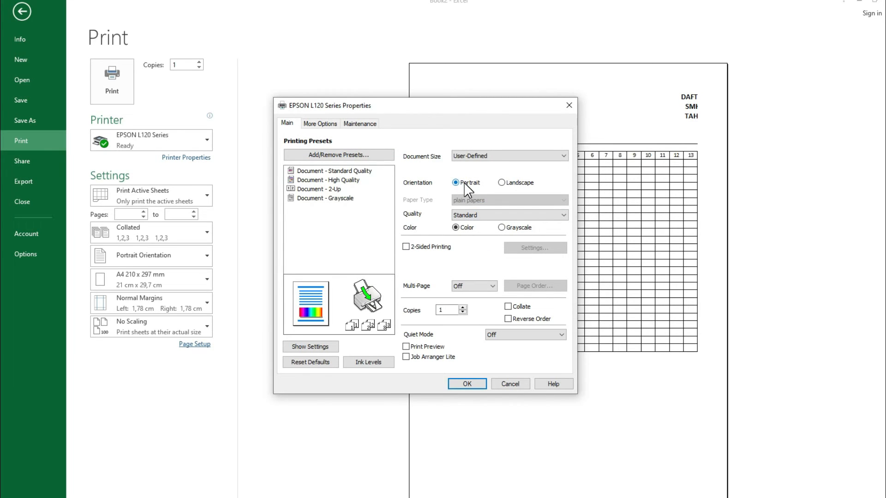
Set the printer's orientation to Landscape and apply the printer and page setup settings
{"action": "left_click", "coordinate": [517, 187]}
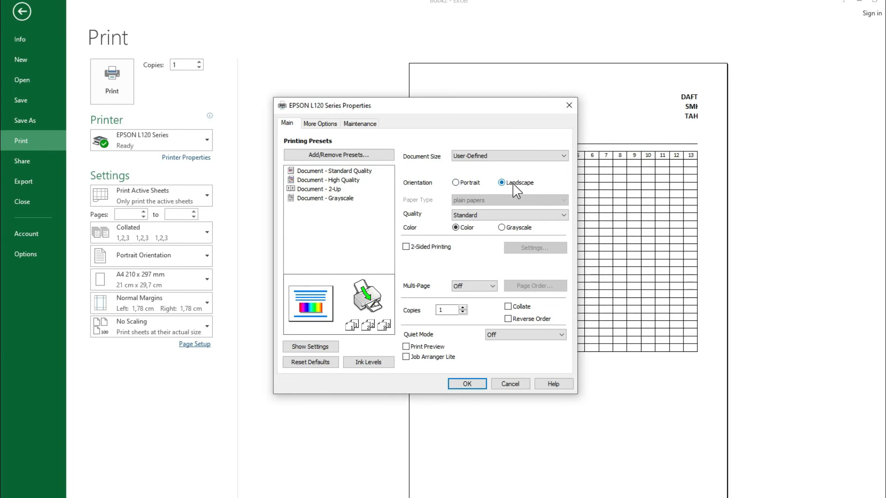
{"action": "left_click", "coordinate": [467, 386]}
{"action": "left_click", "coordinate": [425, 331]}
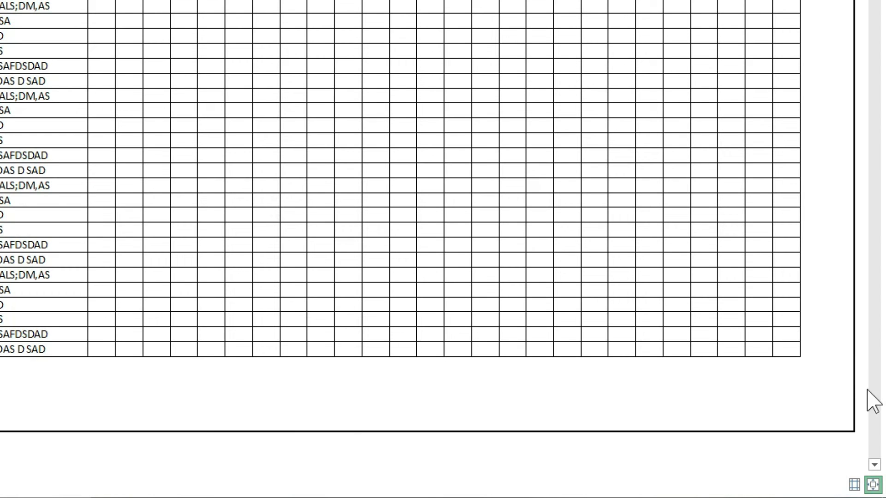
Show the margins in the print preview and narrow all four, to about 0.43 cm left and 0.36 cm right
{"action": "left_click", "coordinate": [854, 485]}
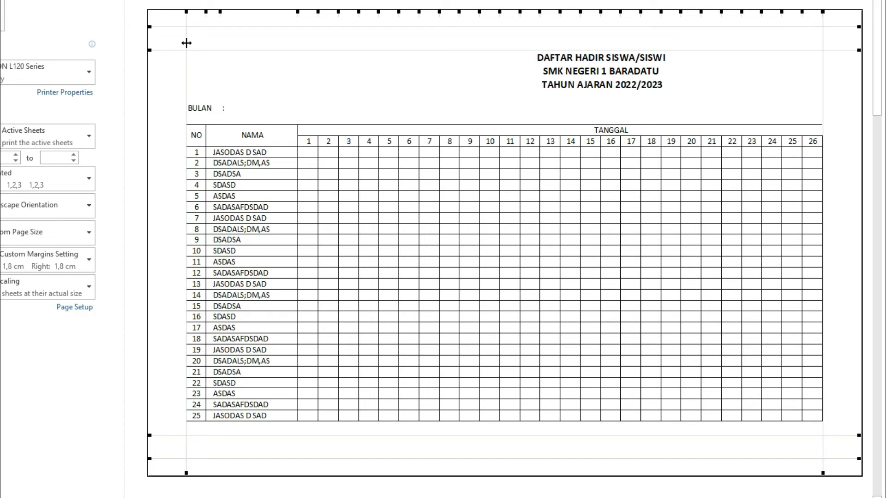
{"action": "left_click", "coordinate": [187, 43]}
{"action": "left_click_drag", "start_coordinate": [186, 43], "coordinate": [157, 44]}
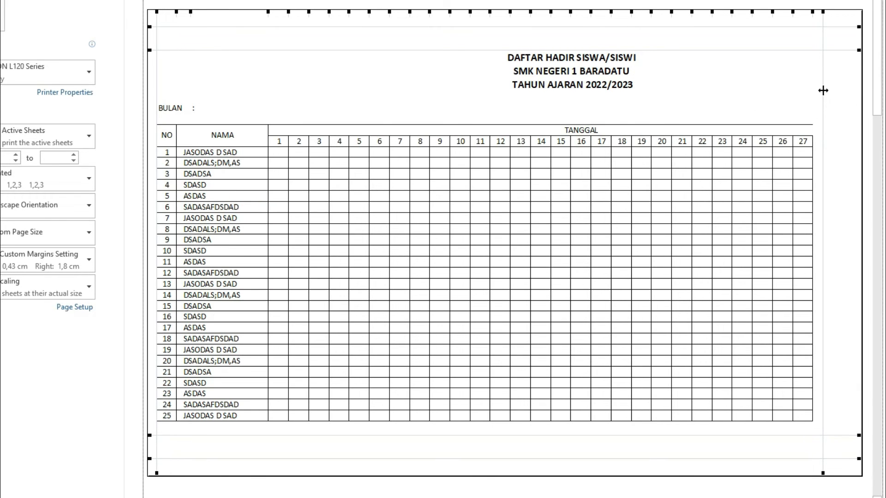
{"action": "left_click_drag", "start_coordinate": [823, 91], "coordinate": [855, 87]}
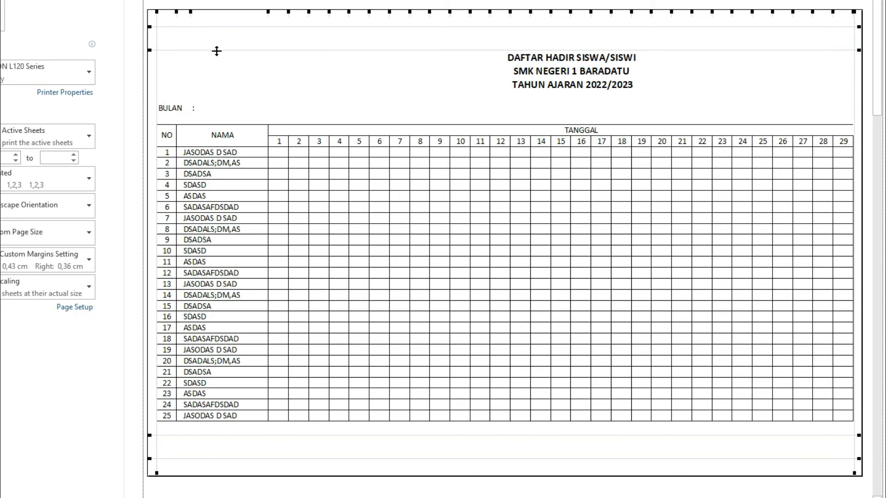
{"action": "left_click_drag", "start_coordinate": [212, 50], "coordinate": [211, 25]}
{"action": "left_click_drag", "start_coordinate": [242, 435], "coordinate": [243, 460]}
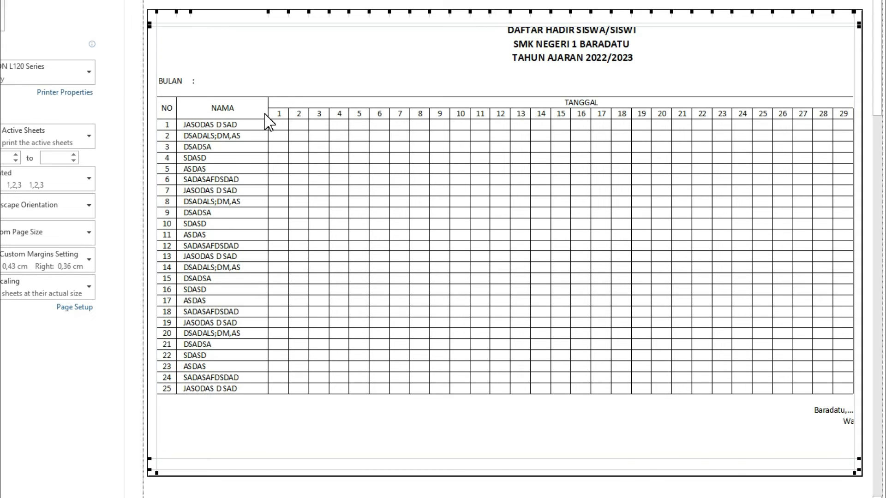
Return to the worksheet and display it in Page Break Preview
{"action": "key", "text": "Escape"}
{"action": "left_click", "coordinate": [327, 17]}
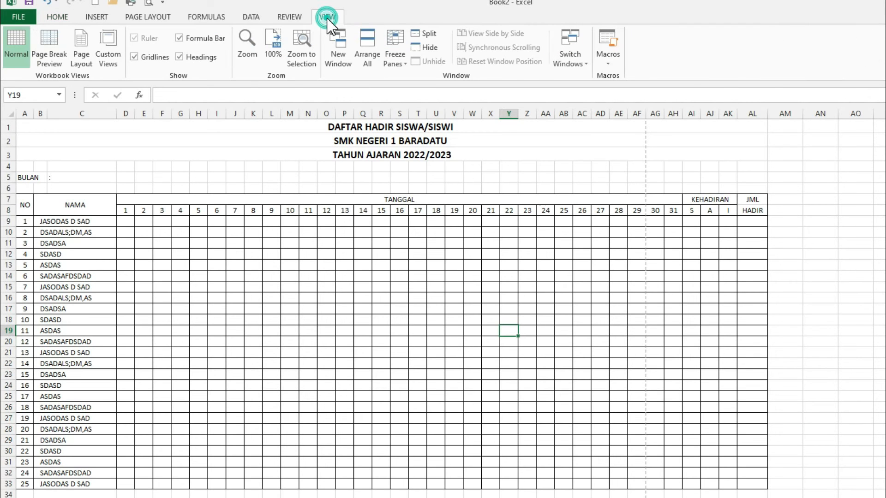
{"action": "left_click", "coordinate": [50, 47]}
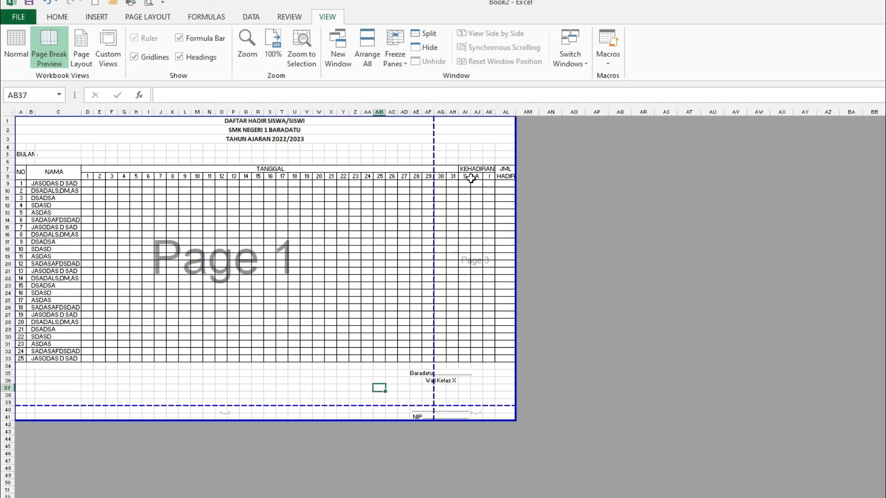
Examine which columns and signature rows fall outside page 1 in the page break preview
{"action": "left_click", "coordinate": [439, 170]}
{"action": "left_click", "coordinate": [466, 183]}
{"action": "left_click", "coordinate": [415, 184]}
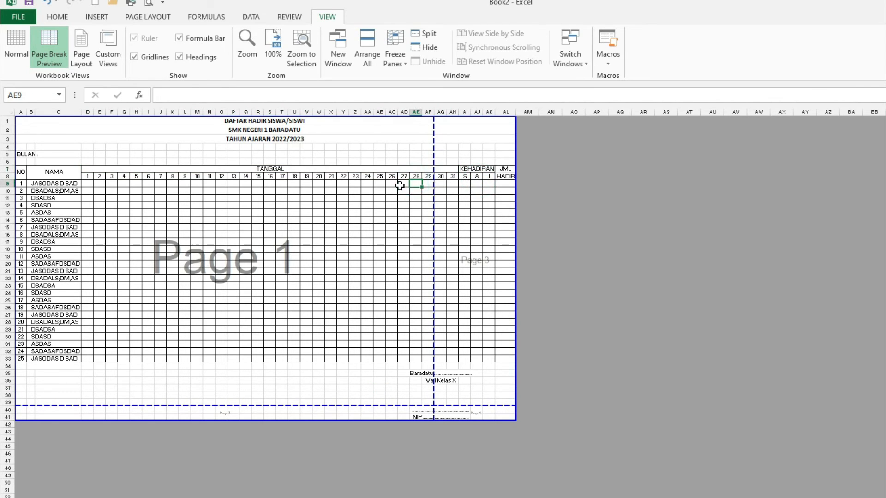
{"action": "left_click", "coordinate": [481, 212]}
{"action": "left_click", "coordinate": [403, 373]}
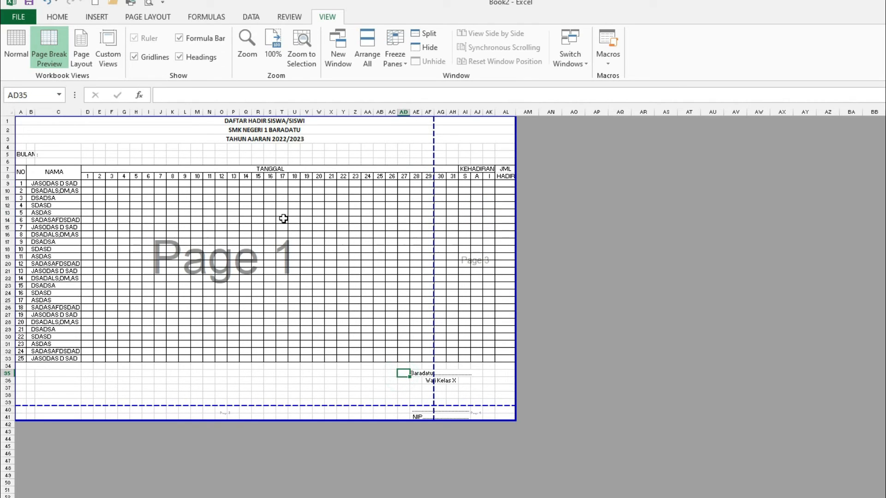
{"action": "left_click", "coordinate": [245, 153]}
{"action": "left_click", "coordinate": [463, 153]}
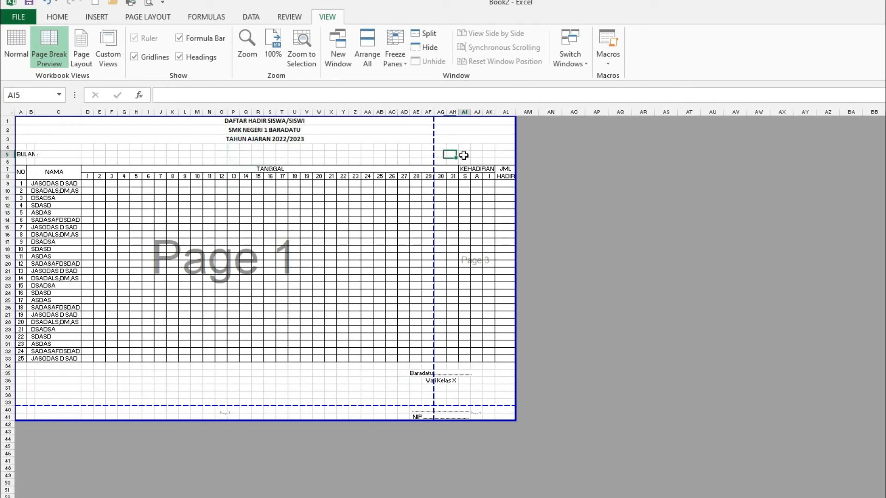
{"action": "left_click", "coordinate": [466, 410]}
{"action": "left_click", "coordinate": [378, 416]}
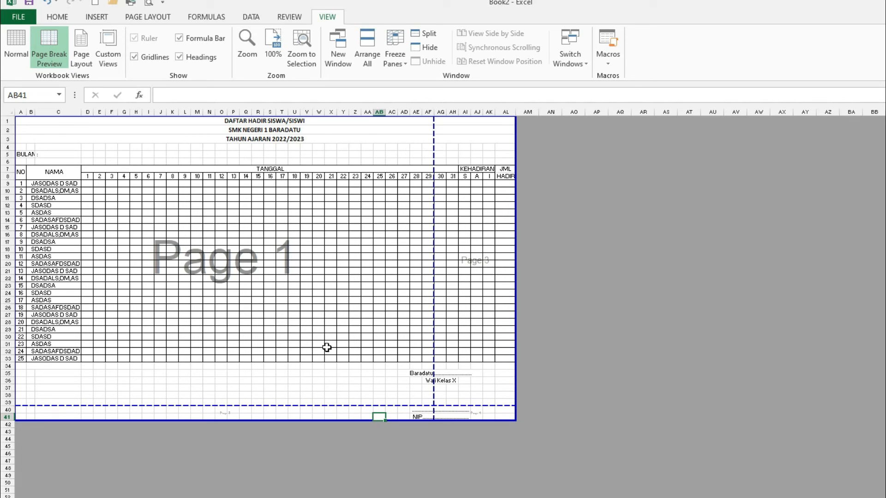
Set the width of columns D through AK, covering the date and KEHADIRAN columns, to 3
{"action": "scroll", "coordinate": [209, 345], "scroll_direction": "up", "scroll_amount": 3}
{"action": "left_click", "coordinate": [236, 245]}
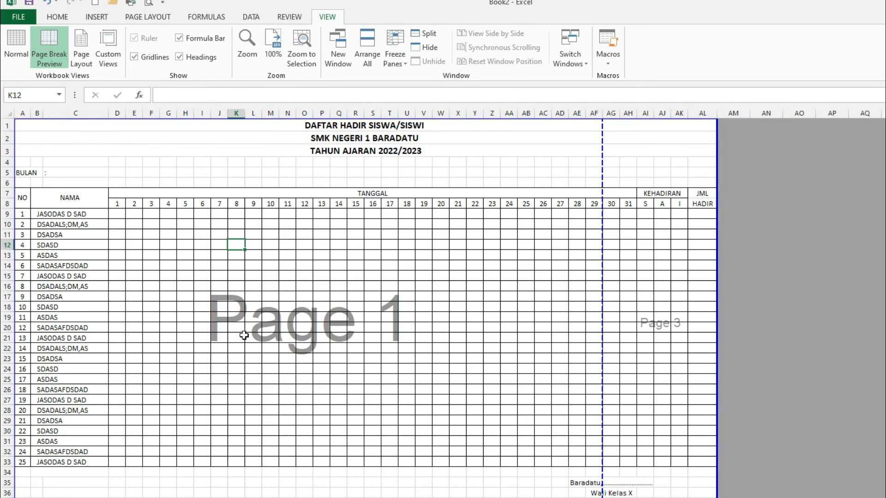
{"action": "left_click_drag", "start_coordinate": [118, 215], "coordinate": [678, 291]}
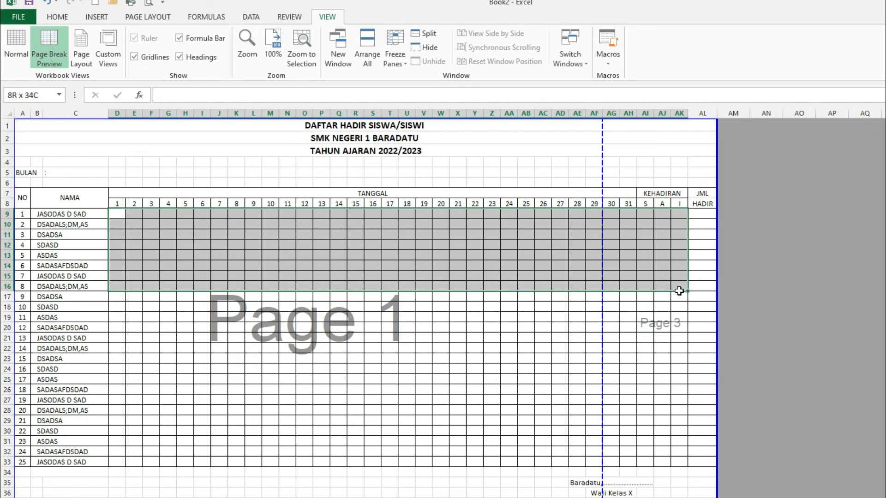
{"action": "left_click_drag", "start_coordinate": [679, 291], "coordinate": [679, 291]}
{"action": "left_click", "coordinate": [57, 17]}
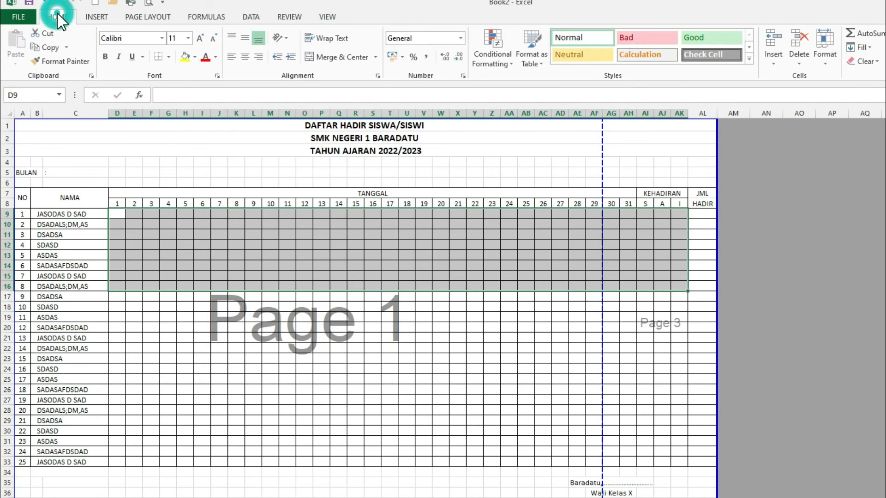
{"action": "left_click", "coordinate": [824, 48]}
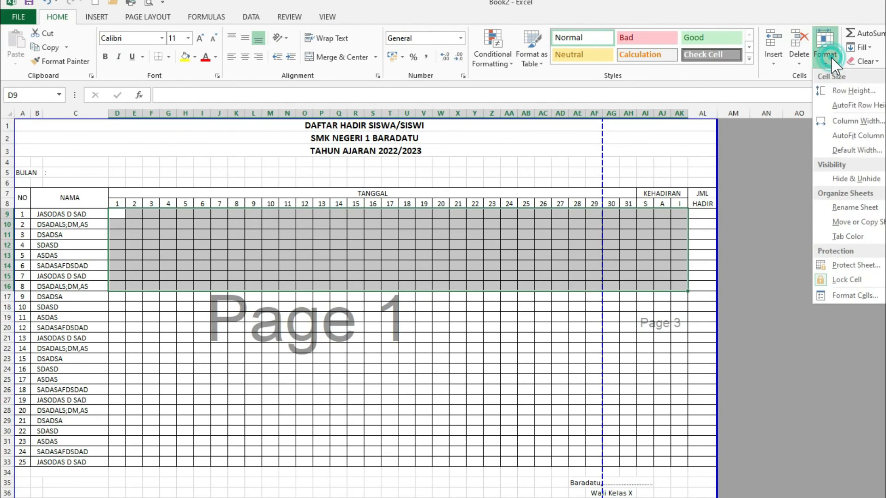
{"action": "left_click", "coordinate": [852, 122]}
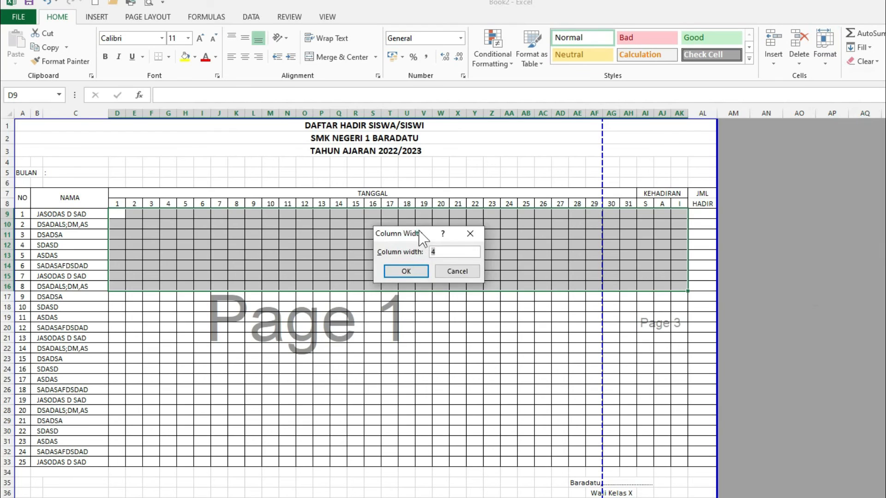
{"action": "type", "text": "4"}
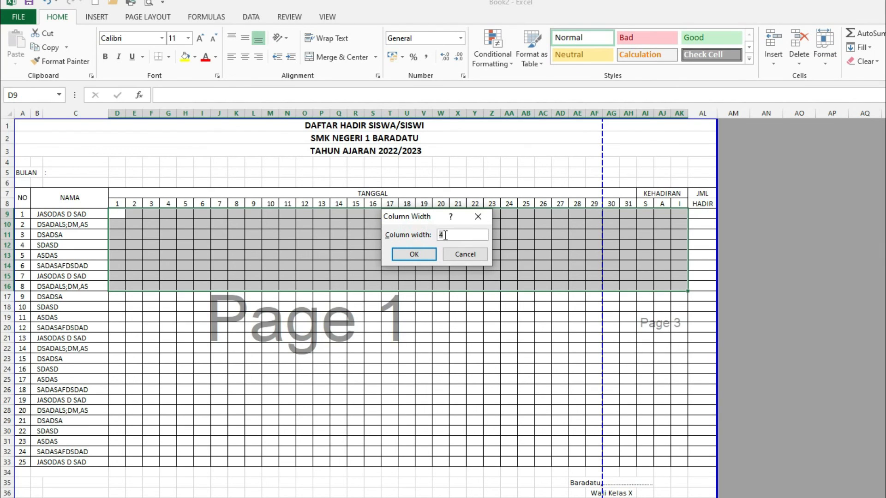
{"action": "key", "text": "BackSpace"}
{"action": "type", "text": "3"}
{"action": "left_click", "coordinate": [415, 255]}
{"action": "left_click", "coordinate": [423, 286]}
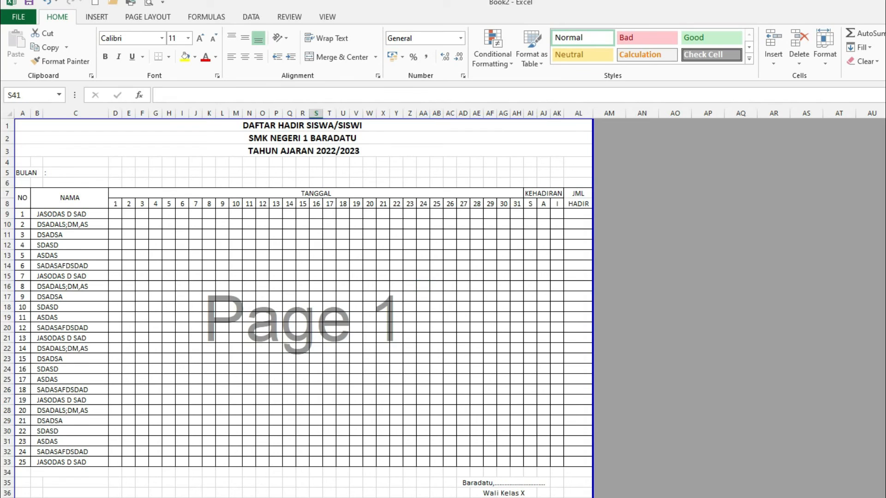
Reduce the heights of blank rows 4 and 6 above the table and blank row 34 below it
{"action": "left_click", "coordinate": [299, 339]}
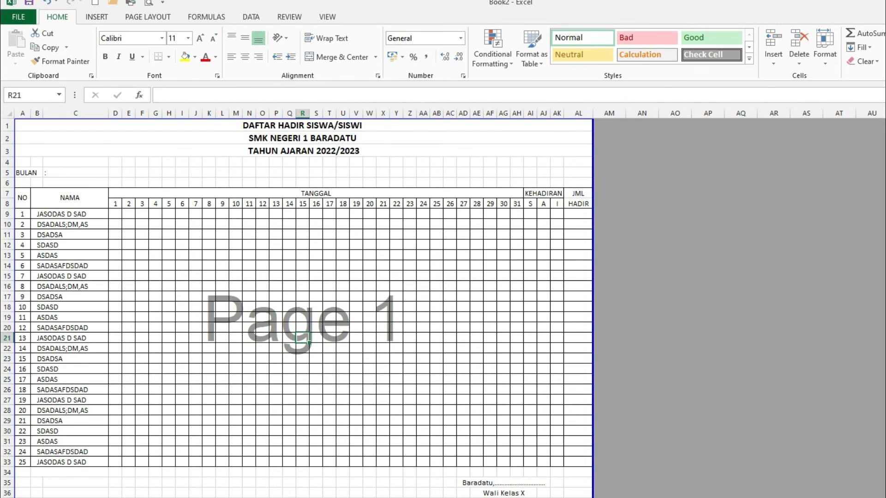
{"action": "left_click", "coordinate": [316, 497]}
{"action": "left_click", "coordinate": [303, 497]}
{"action": "left_click_drag", "start_coordinate": [10, 166], "coordinate": [9, 180]}
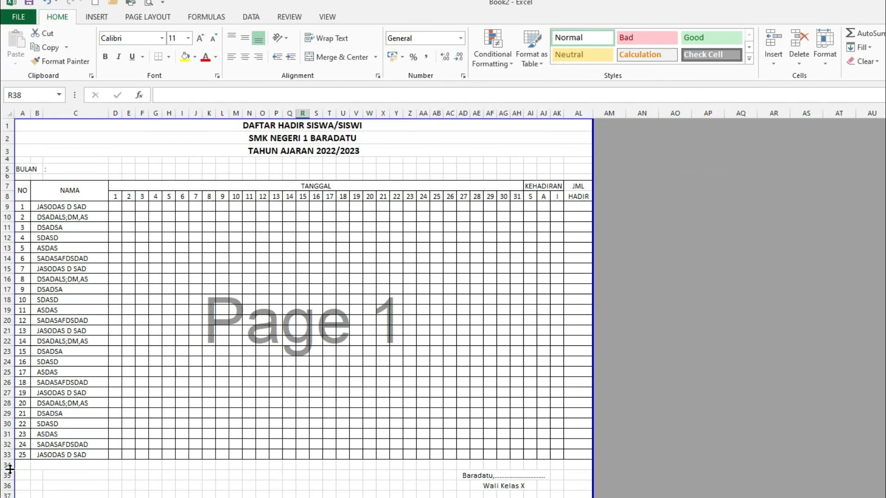
{"action": "left_click_drag", "start_coordinate": [11, 469], "coordinate": [10, 466]}
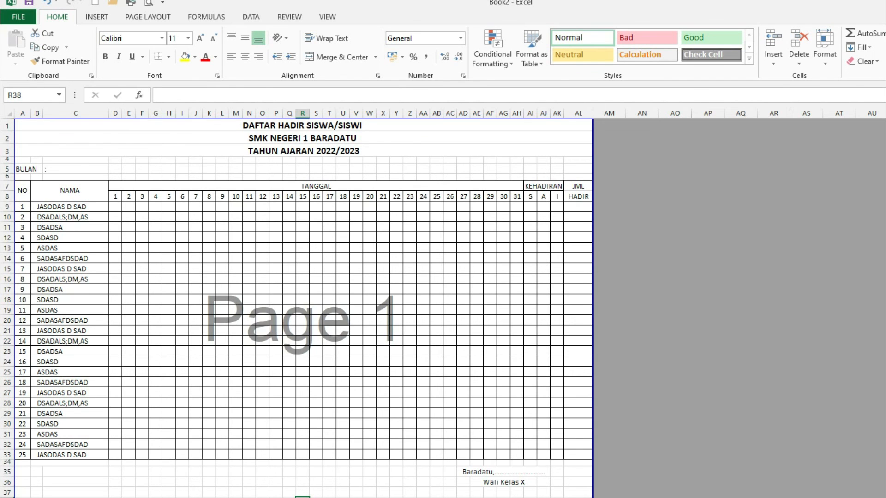
Open the print preview and narrow the bottom margin to about 0.3 cm and the top margin to about 0.4 cm
{"action": "key", "text": "ctrl+p"}
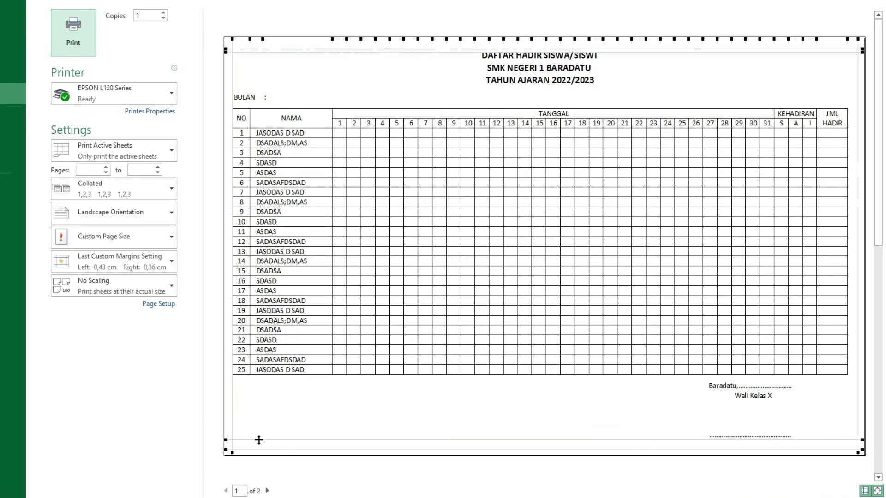
{"action": "left_click_drag", "start_coordinate": [259, 440], "coordinate": [263, 450]}
{"action": "left_click_drag", "start_coordinate": [270, 48], "coordinate": [268, 44]}
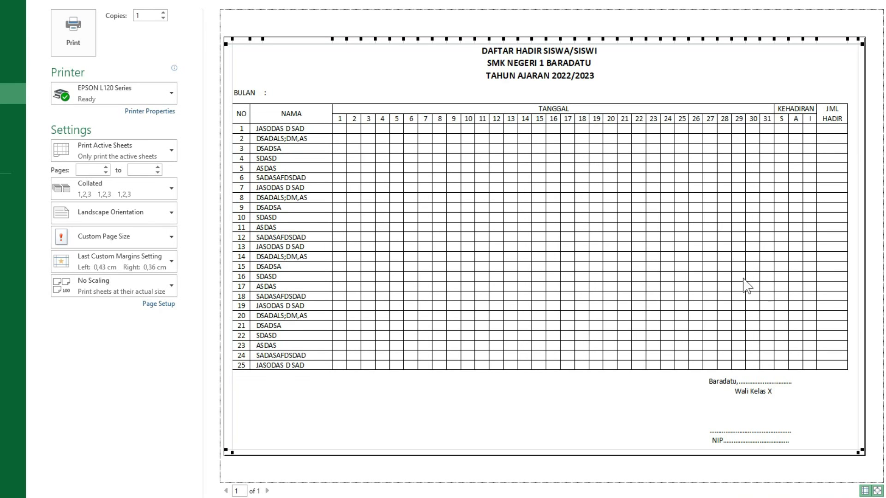
Center the attendance list on the page both horizontally and vertically in the page setup
{"action": "left_click", "coordinate": [159, 304]}
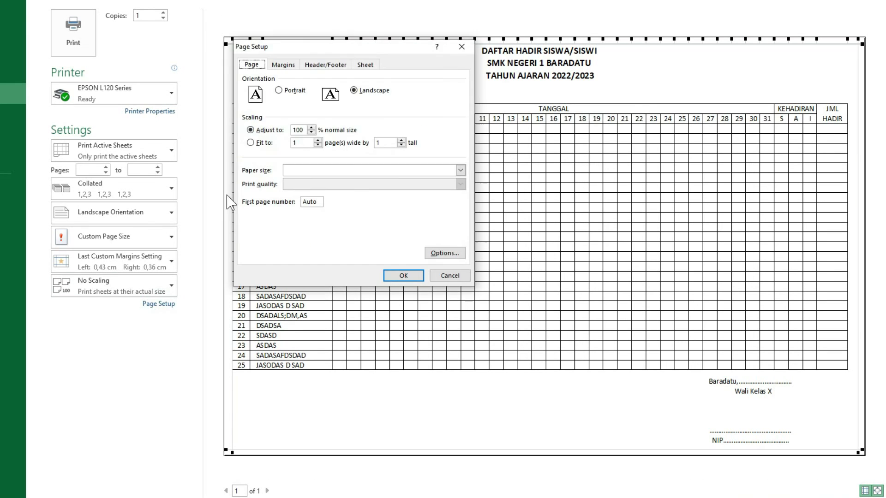
{"action": "left_click", "coordinate": [282, 65]}
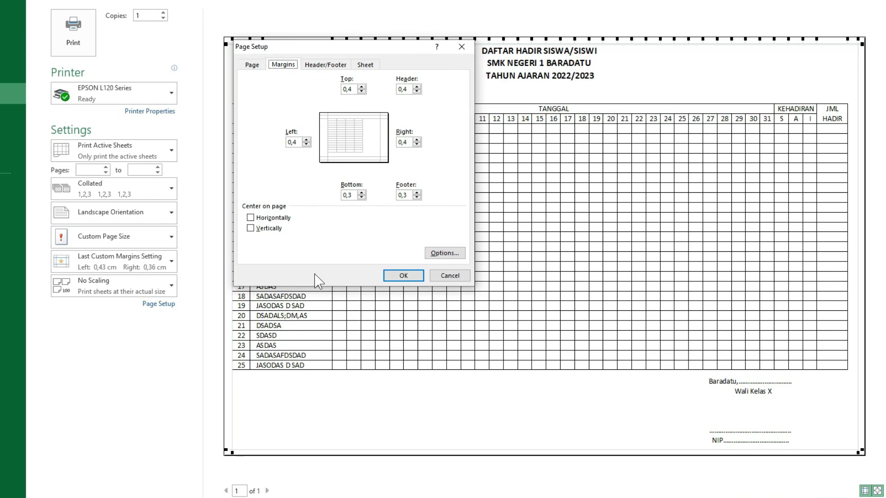
{"action": "left_click", "coordinate": [272, 219]}
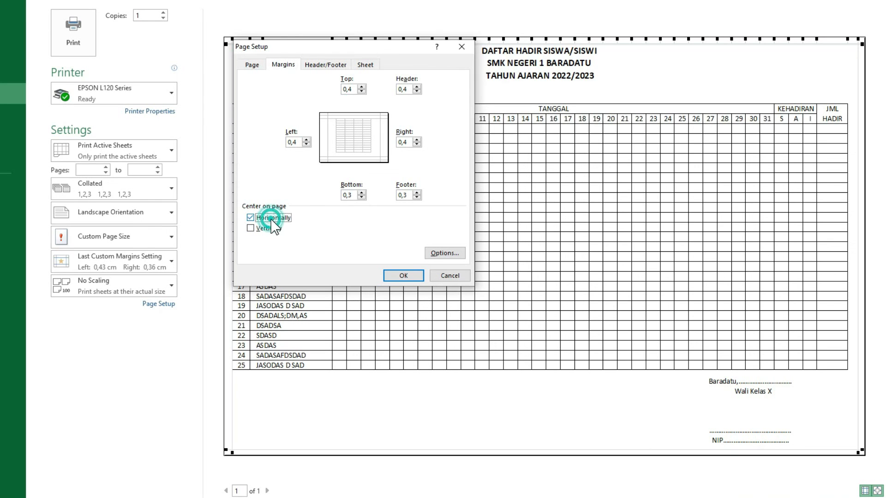
{"action": "left_click", "coordinate": [267, 229]}
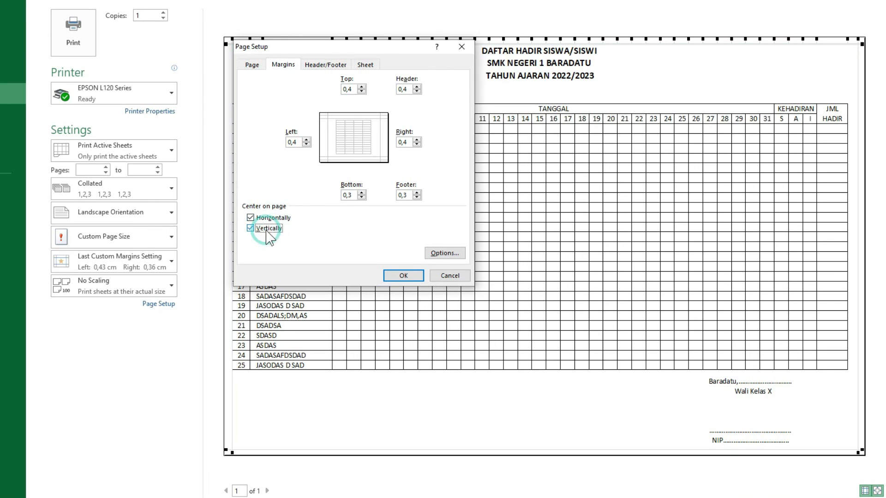
{"action": "left_click", "coordinate": [399, 276]}
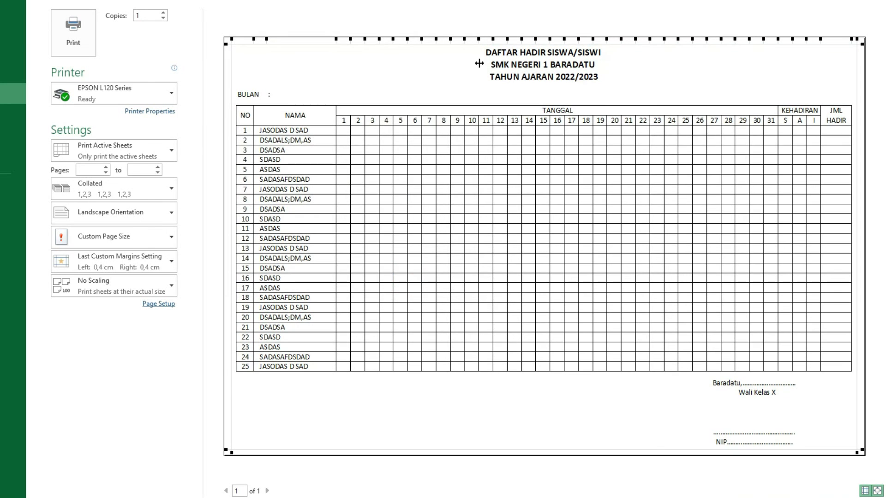